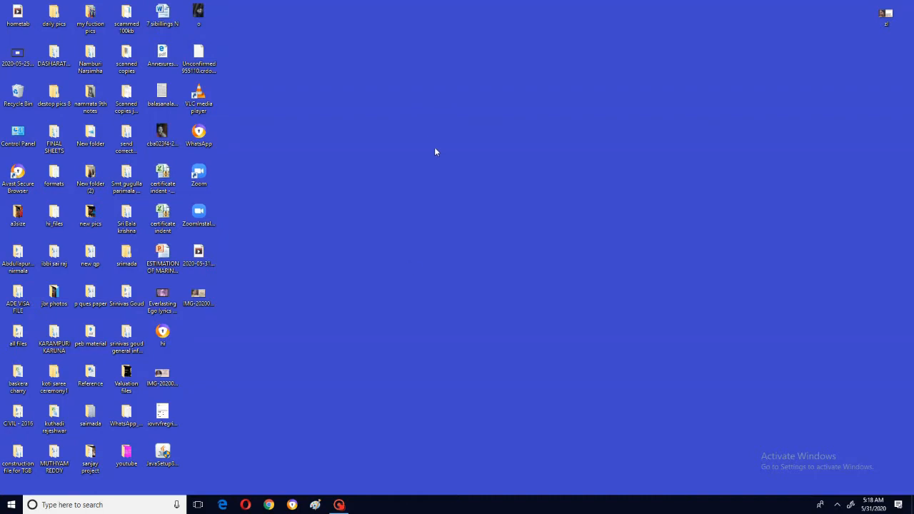
Open Microsoft Word 2010 with a blank document and close the Navigation pane
left_click(10, 508)
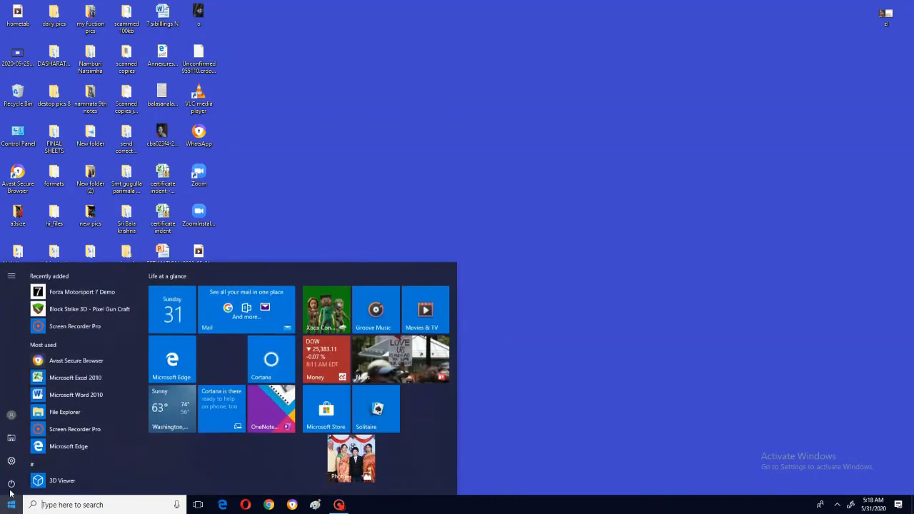
left_click(93, 395)
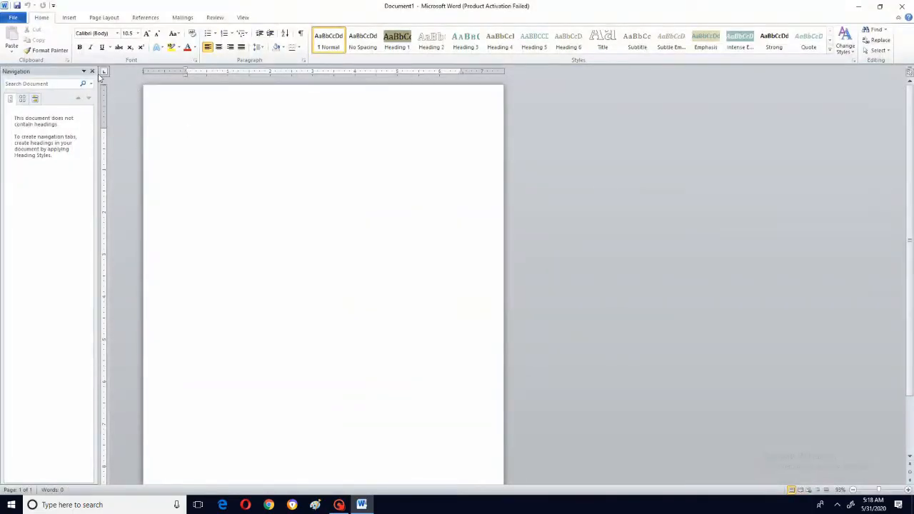
left_click(93, 73)
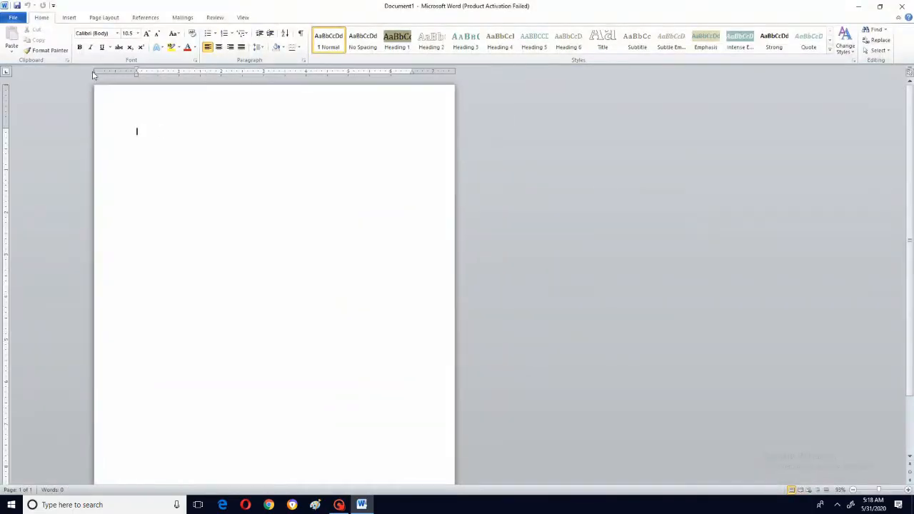
Dismiss the Microsoft Office Activation Wizard and return to the blank document with the Home commands showing
left_click(72, 18)
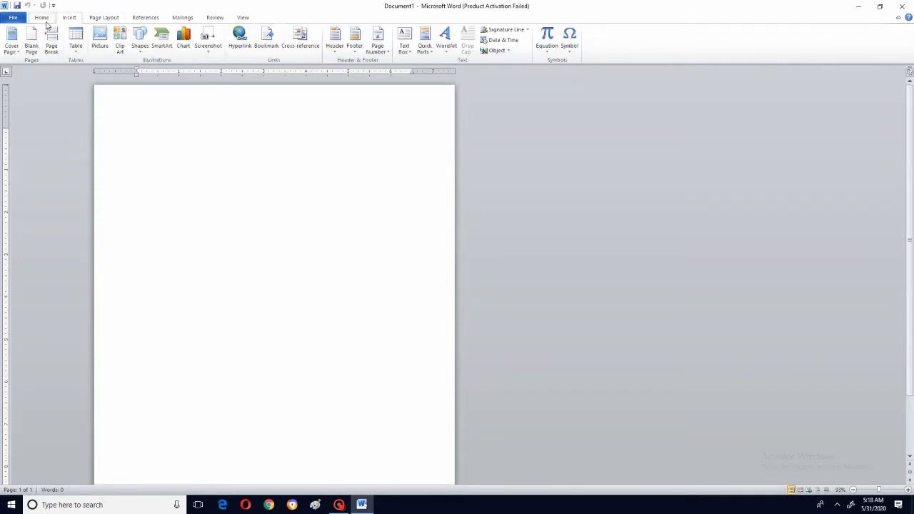
left_click(42, 18)
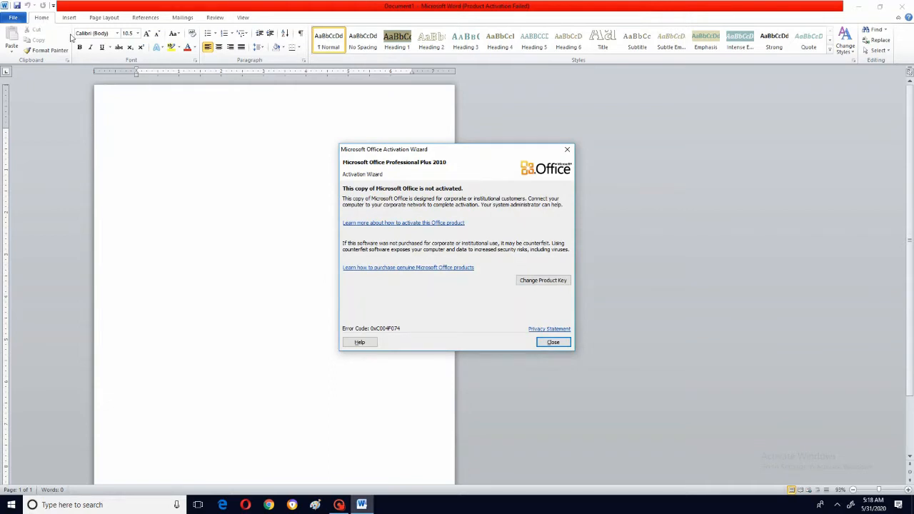
left_click(550, 343)
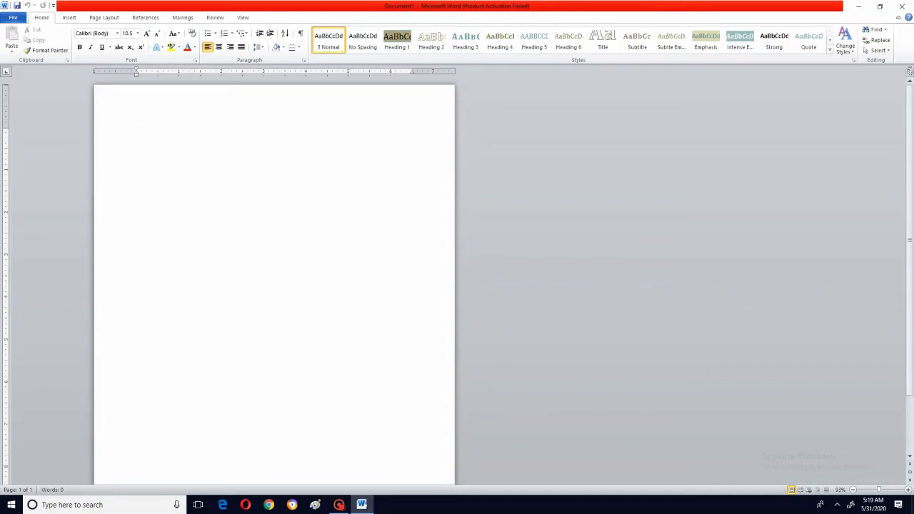
Set the font size to 26 and write "Ice cream" on the first line of the page
left_click(138, 34)
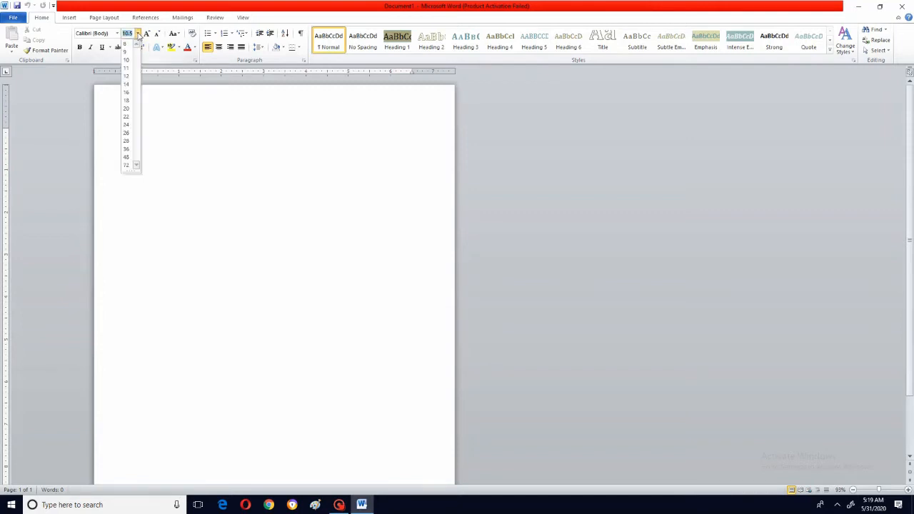
left_click(125, 133)
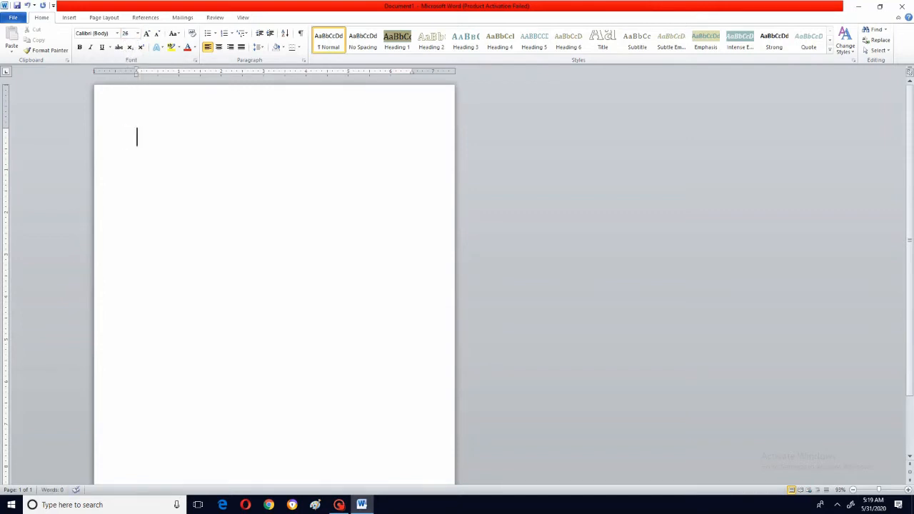
type("ice cream")
Copy the "Ice cream" line to the clipboard and deselect the text
left_click(41, 52)
left_click(29, 51)
left_click(137, 138)
left_click_drag(137, 137, 206, 139)
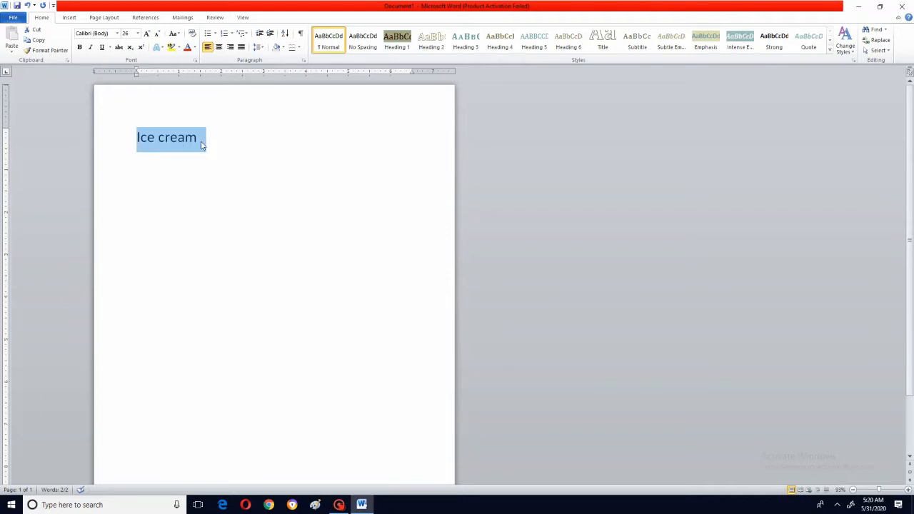
left_click(42, 41)
left_click(198, 138)
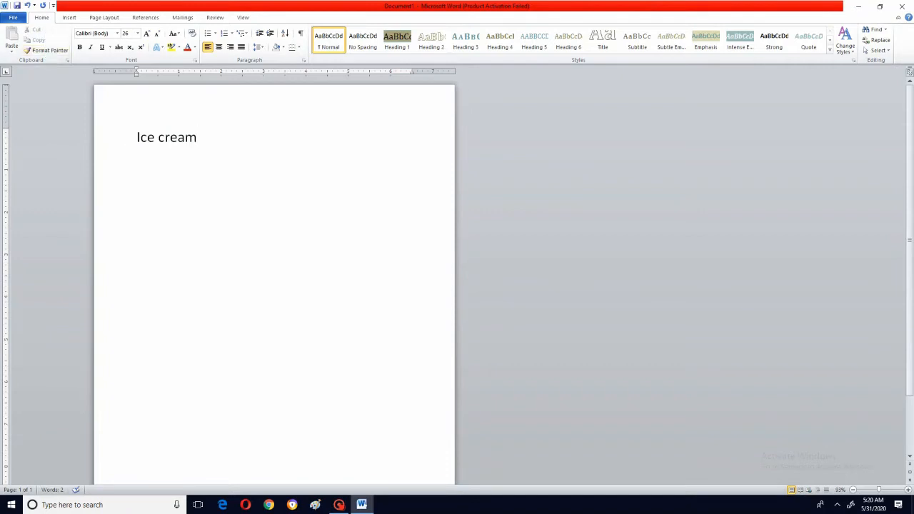
Cut the "Ice cream" line from the first line and paste it a few empty lines lower on the page
left_click_drag(137, 138, 203, 139)
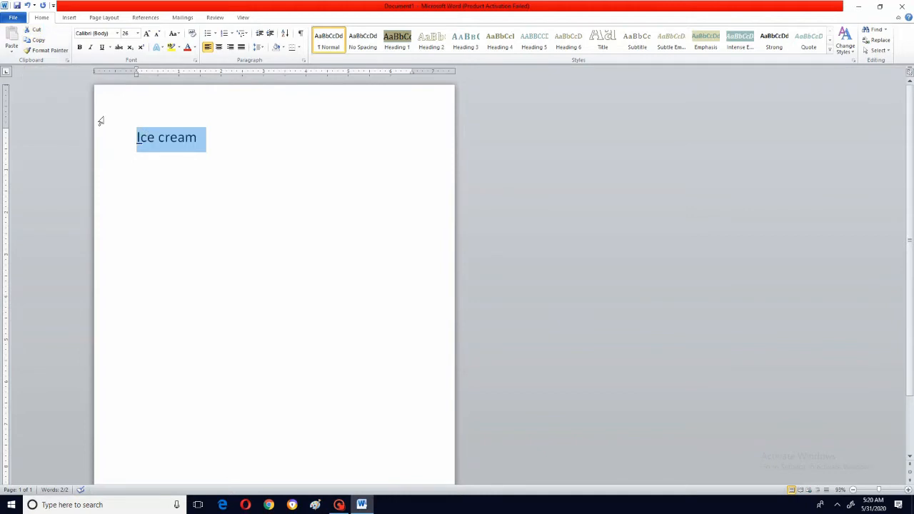
left_click(37, 30)
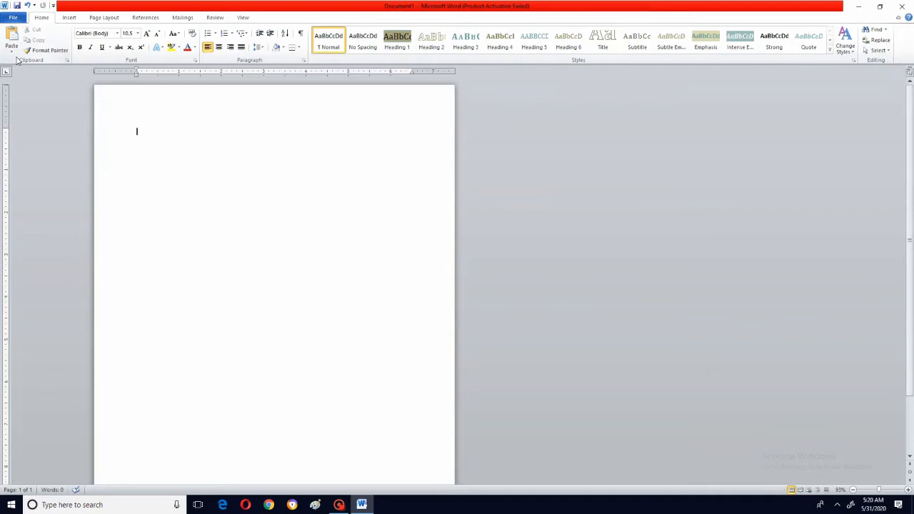
key("Return")
key("Return")
key("Return")
left_click(11, 39)
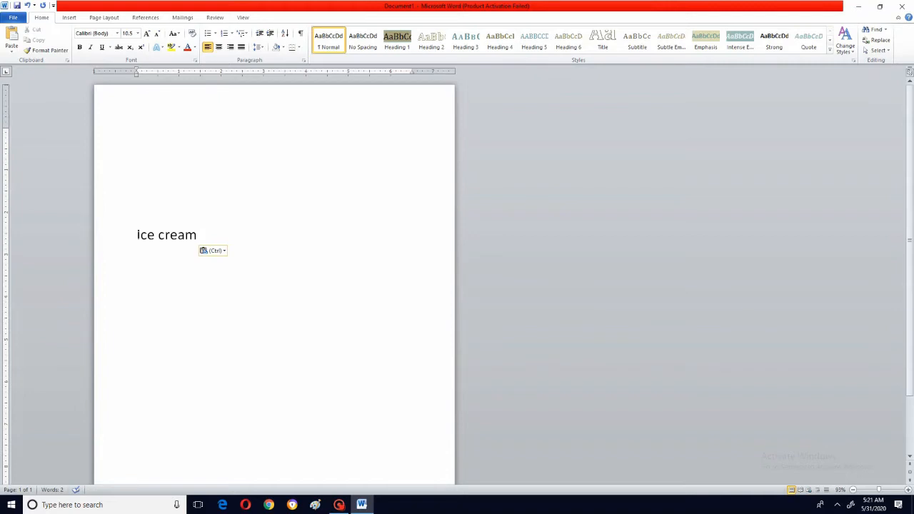
Copy the "Ice cream" line and paste the duplicate on the empty first line of the page
left_click(137, 235)
left_click_drag(137, 235, 206, 236)
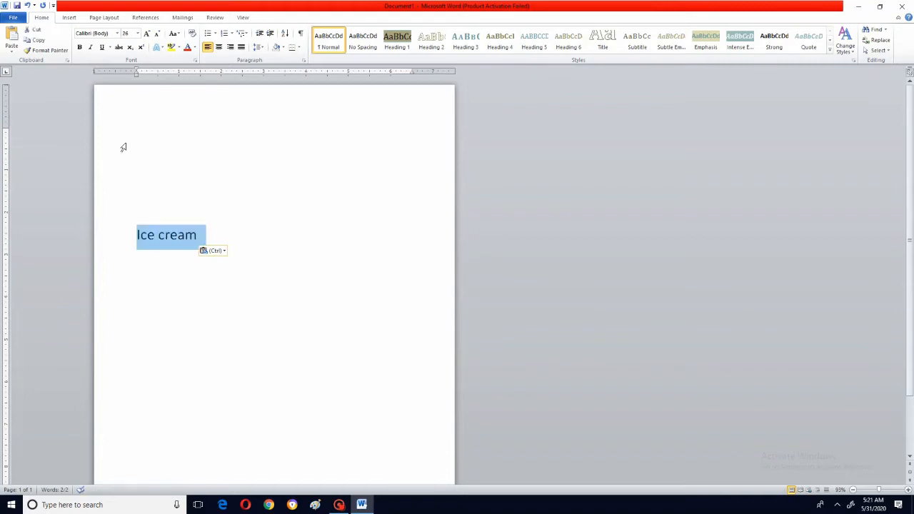
left_click(30, 45)
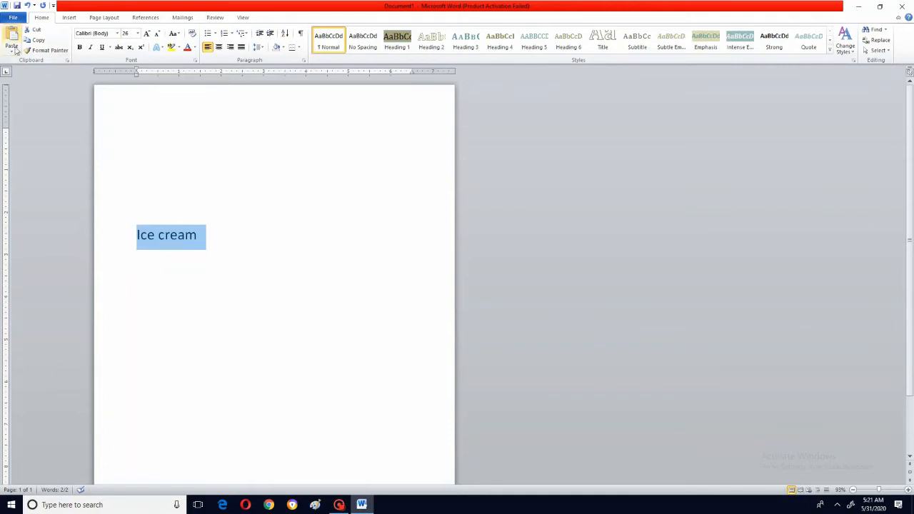
left_click(137, 132)
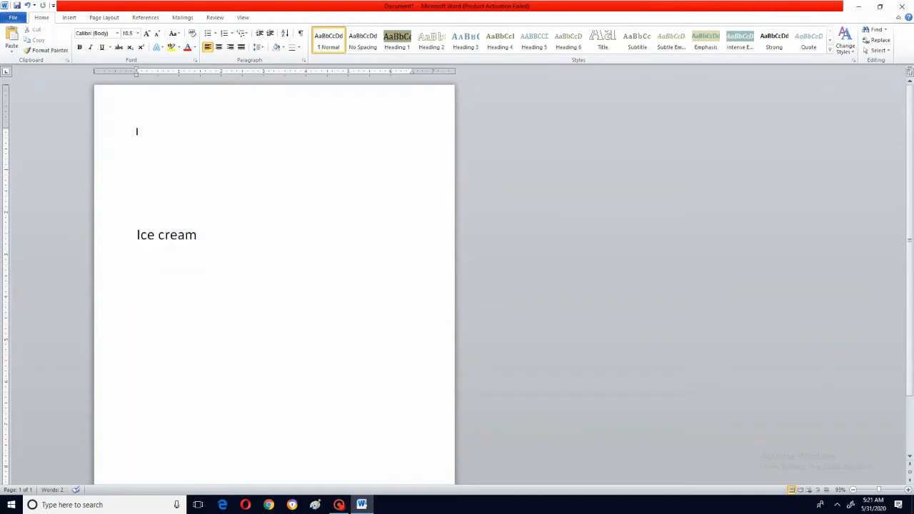
left_click(12, 39)
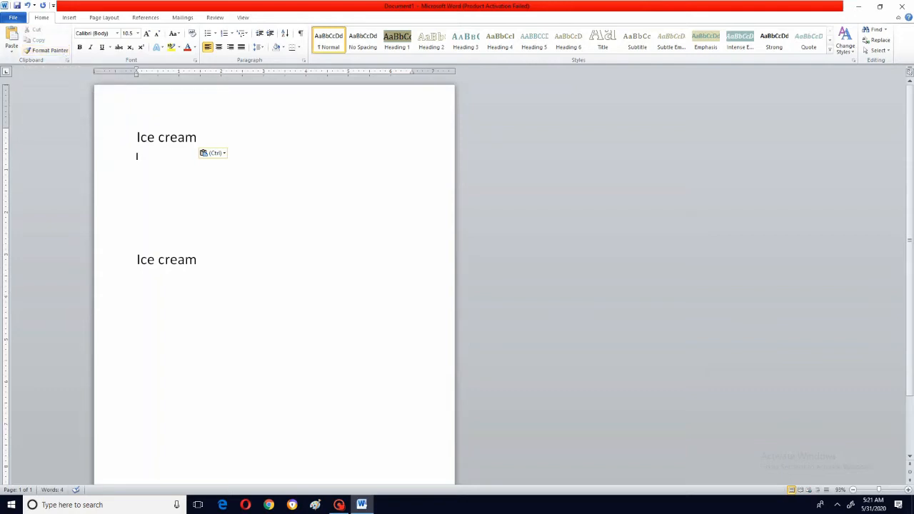
Give the upper "Ice cream" line a red font color and a yellow text highlight
triple_click(138, 137)
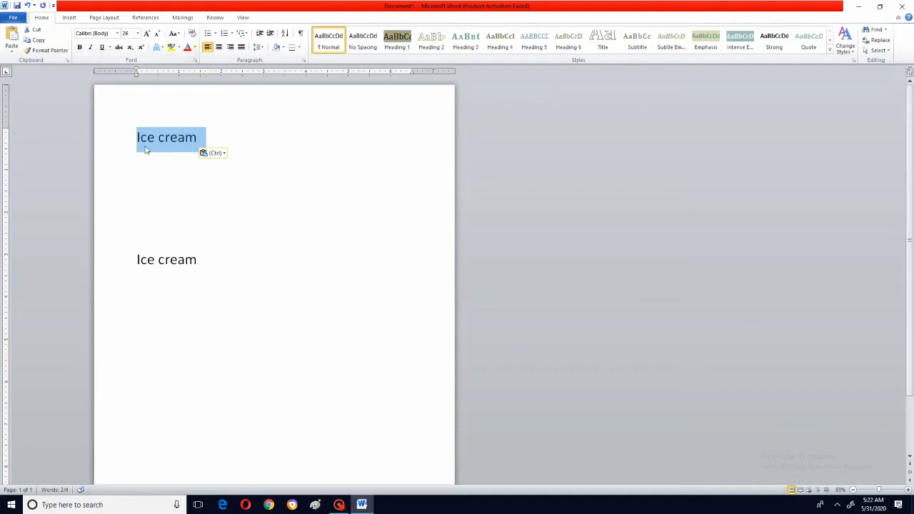
left_click(196, 47)
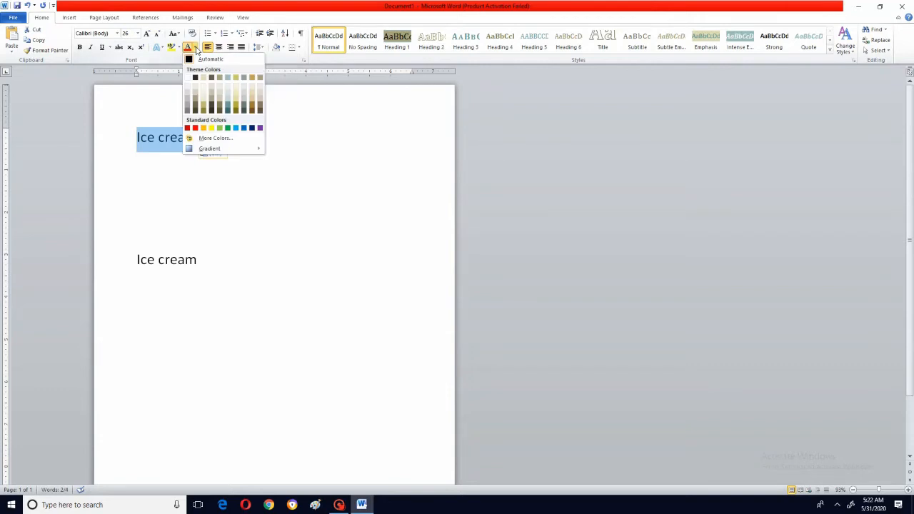
left_click(196, 129)
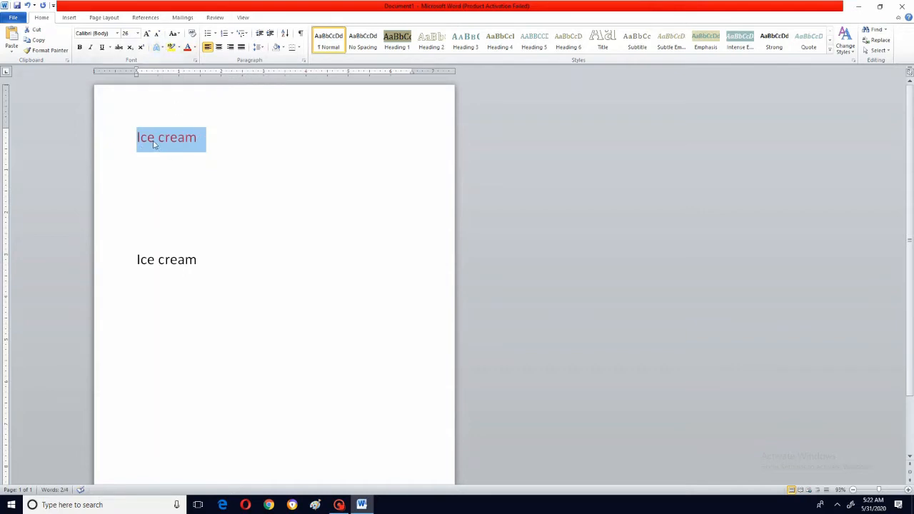
left_click(178, 47)
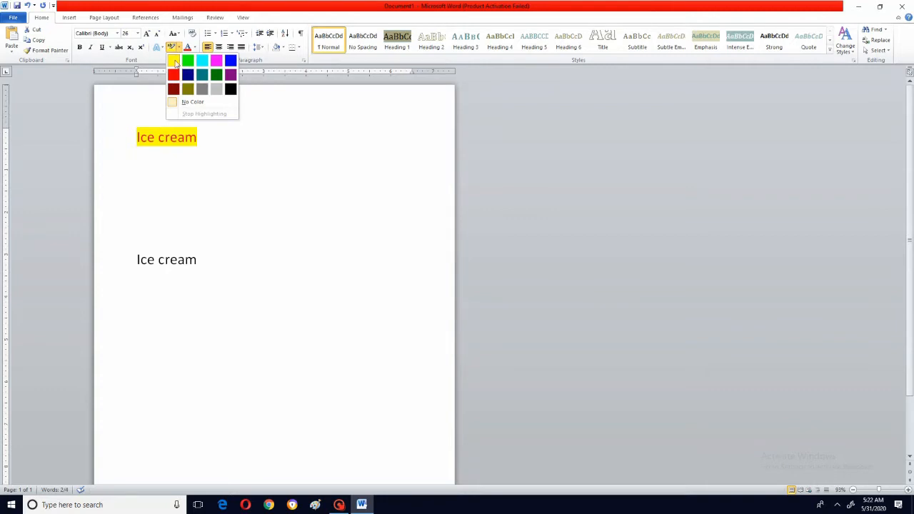
left_click(175, 62)
left_click(136, 217)
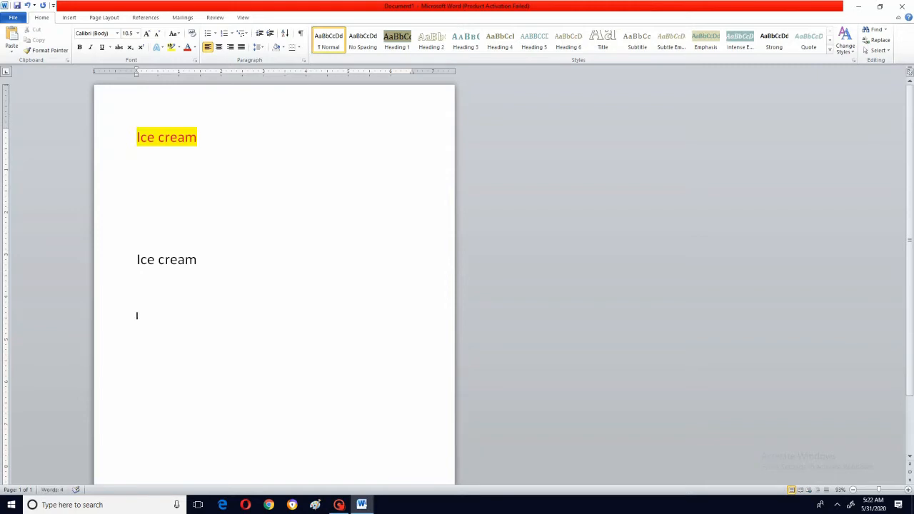
type("shool")
key("BackSpace")
key("BackSpace")
key("BackSpace")
key("BackSpace")
key("BackSpace")
Set the font size to 24 and write "school" below the lower "Ice cream" line
left_click(138, 33)
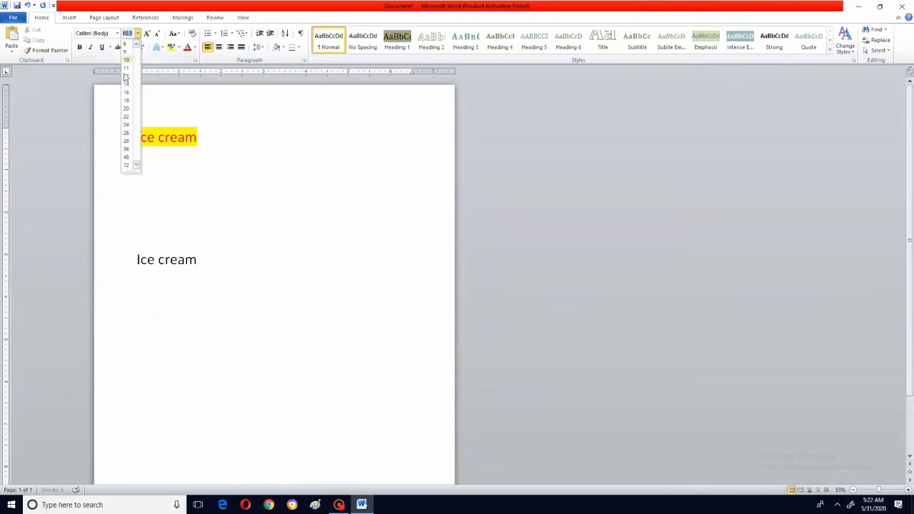
left_click(127, 125)
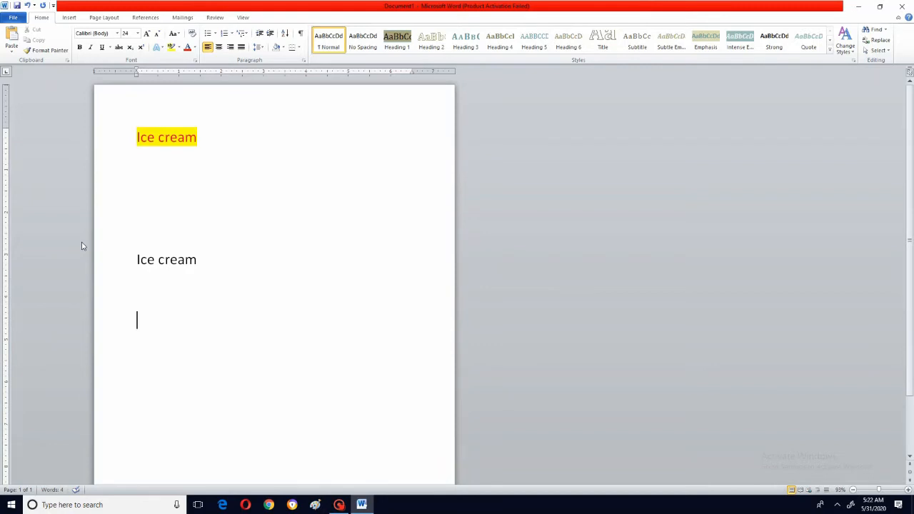
type("school")
Copy the formatting of the upper highlighted "Ice cream" line onto the word "school" with Format Painter
left_click_drag(136, 320, 184, 321)
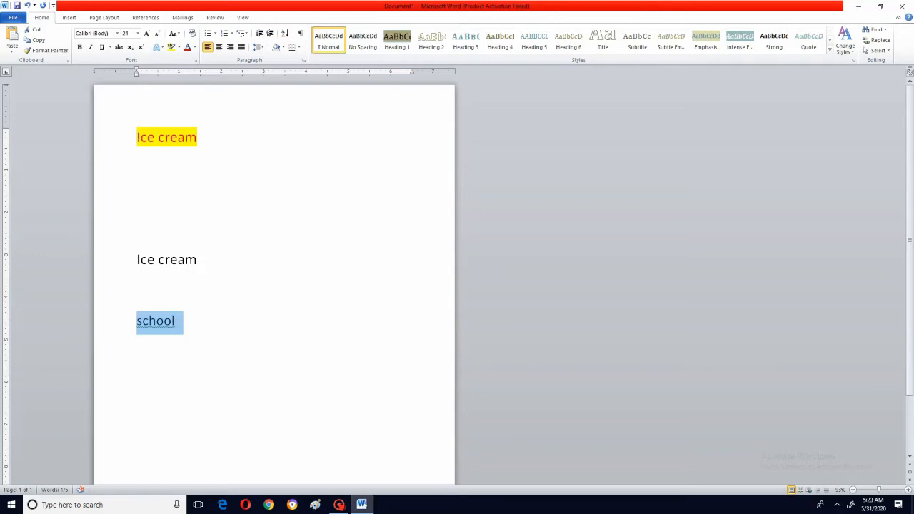
left_click_drag(137, 137, 206, 138)
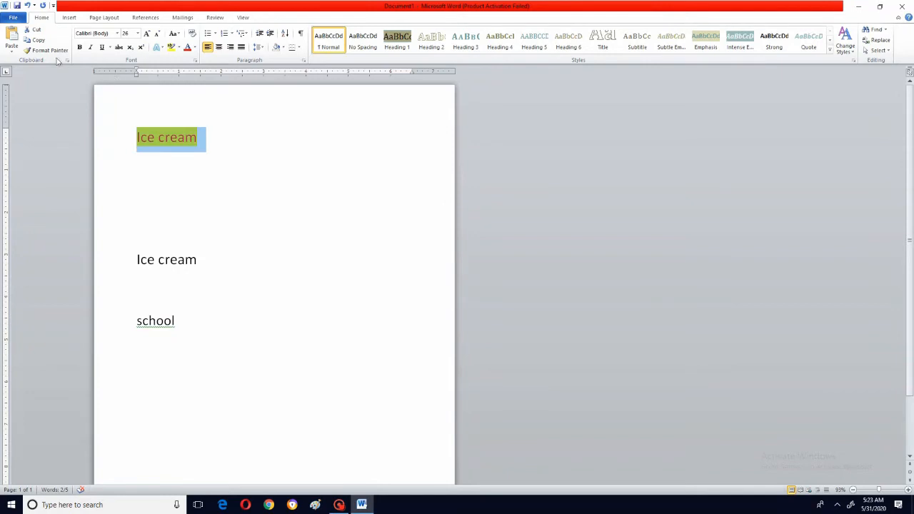
left_click(55, 52)
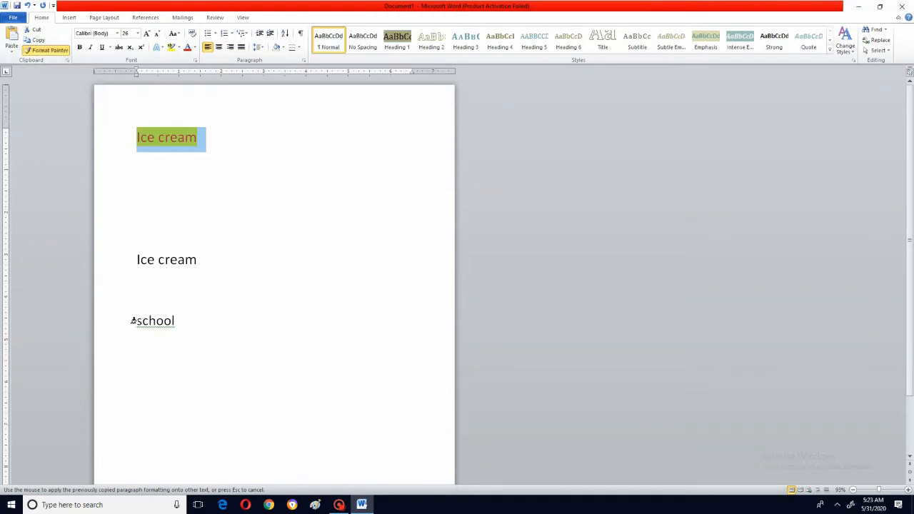
left_click_drag(134, 321, 183, 327)
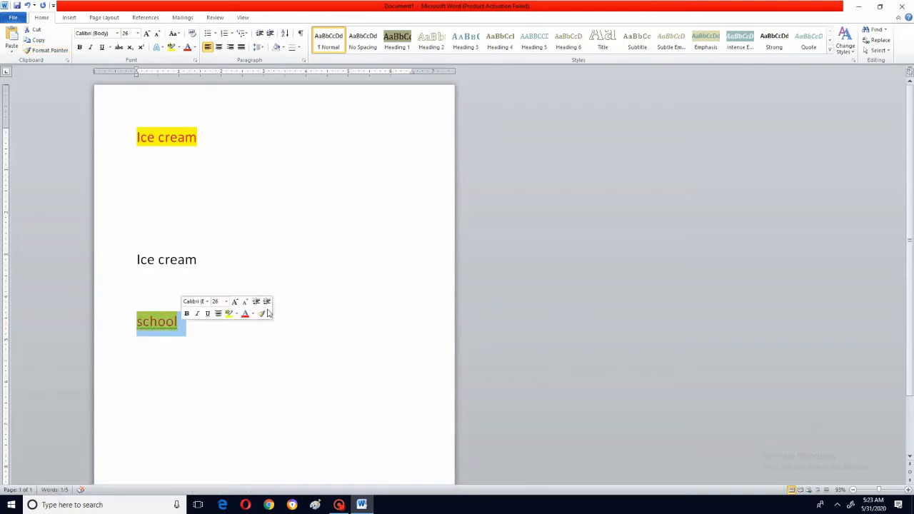
left_click(198, 260)
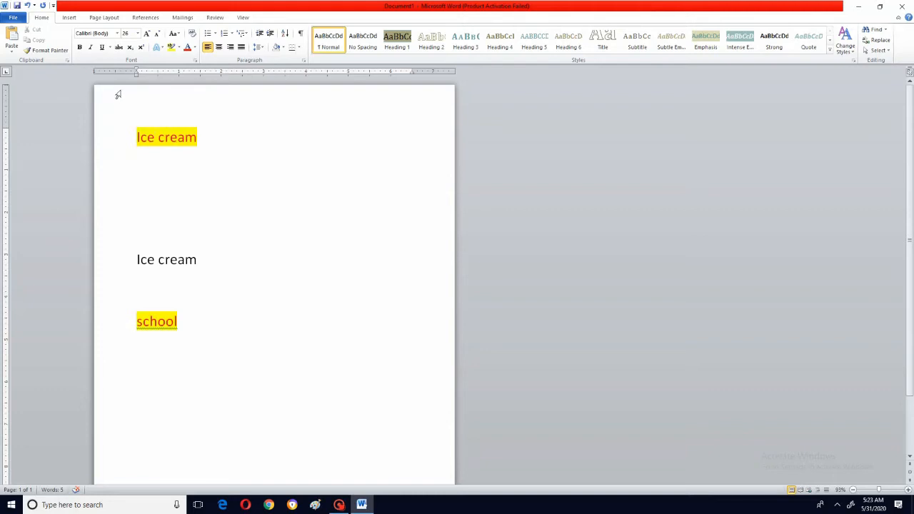
Change the font of the lower, unhighlighted "Ice cream" line to Times New Roman
left_click(117, 34)
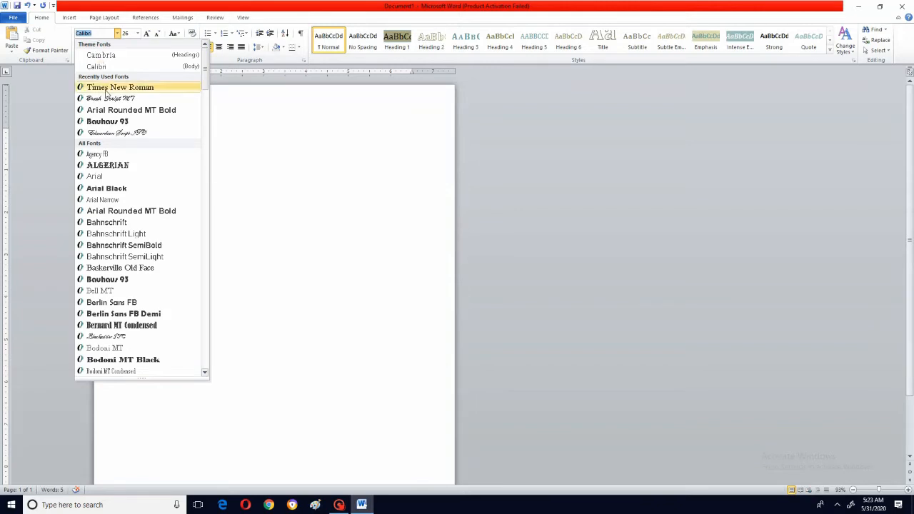
key("Escape")
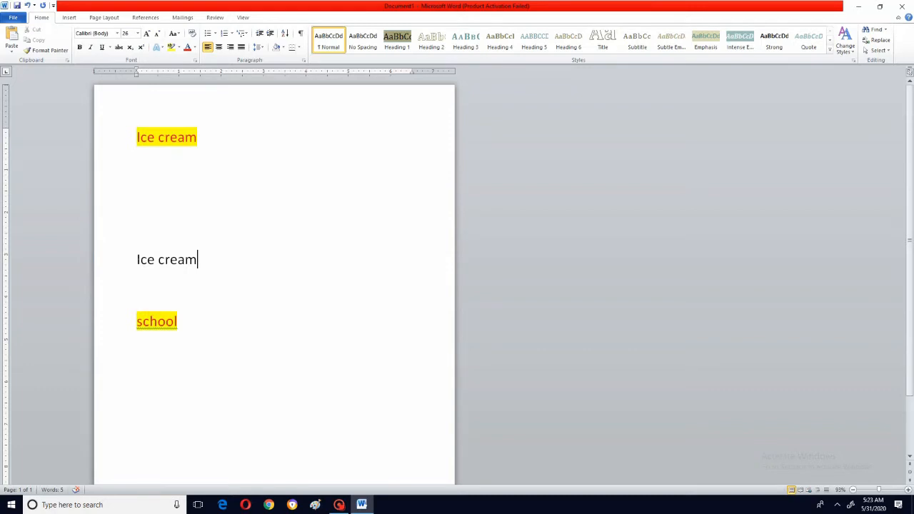
left_click_drag(136, 260, 206, 263)
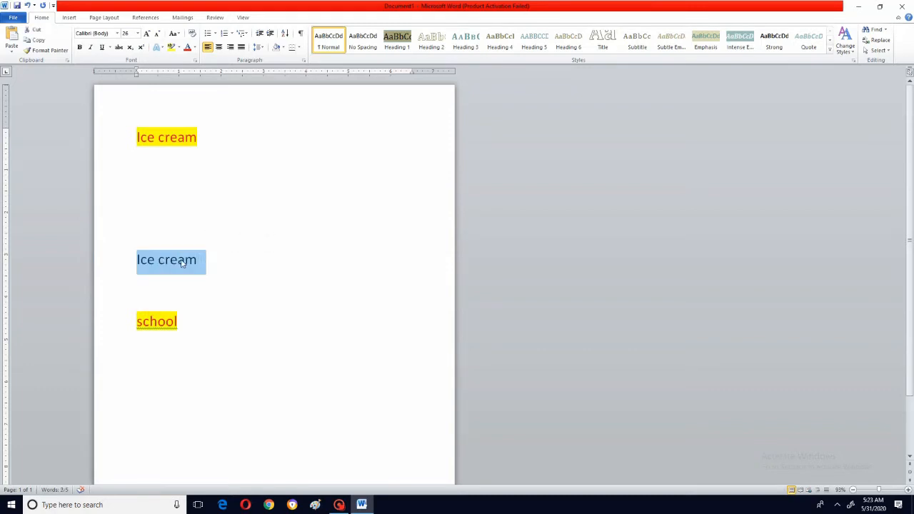
left_click(118, 34)
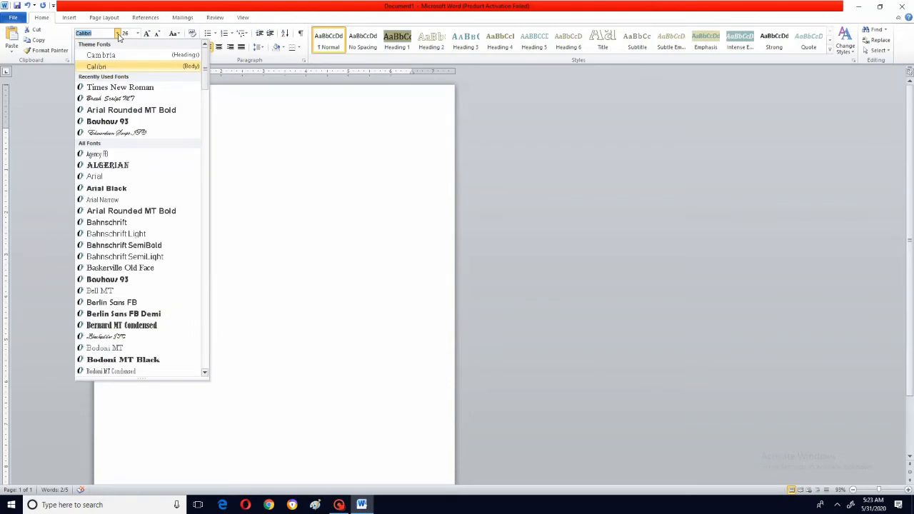
left_click(118, 87)
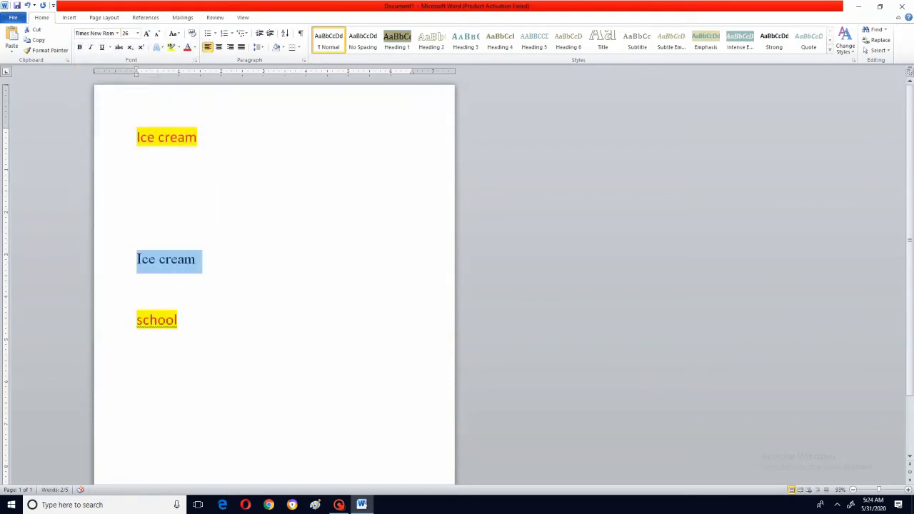
left_click(178, 320)
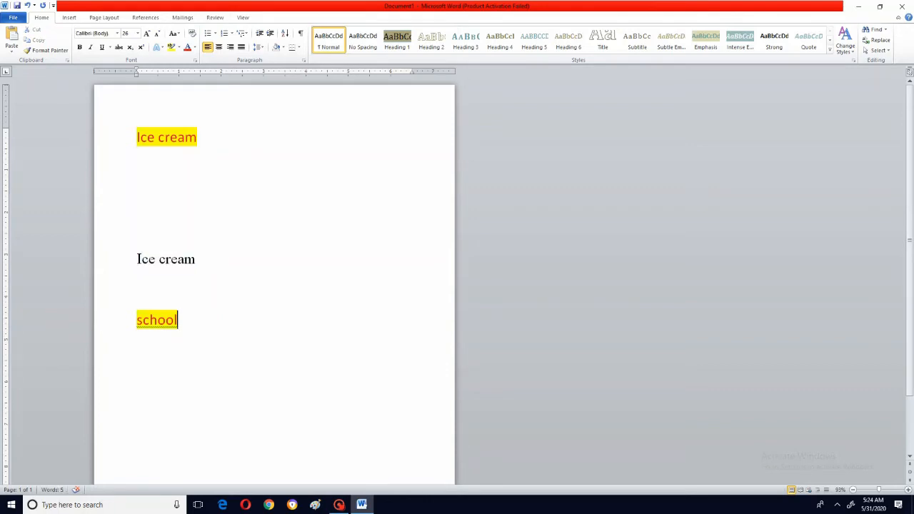
Write "Ms word" several lines below the highlighted "School" line
key("Return")
type("ms")
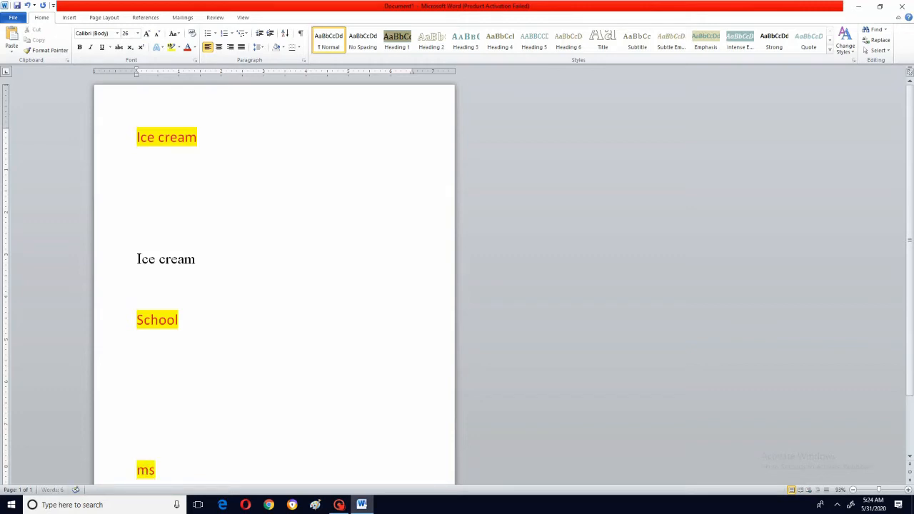
type(" word")
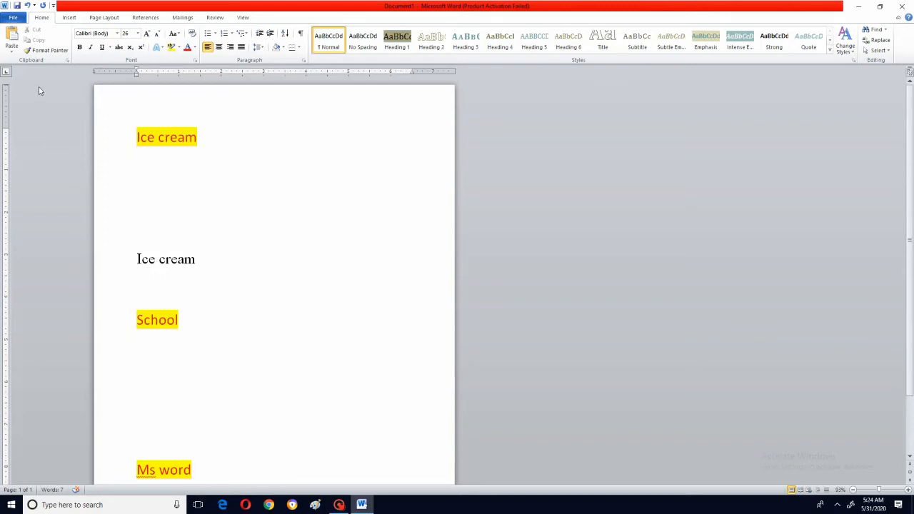
Try to copy the formatting of "Ms word" onto the empty lines above it with Format Painter
left_click_drag(137, 470, 200, 470)
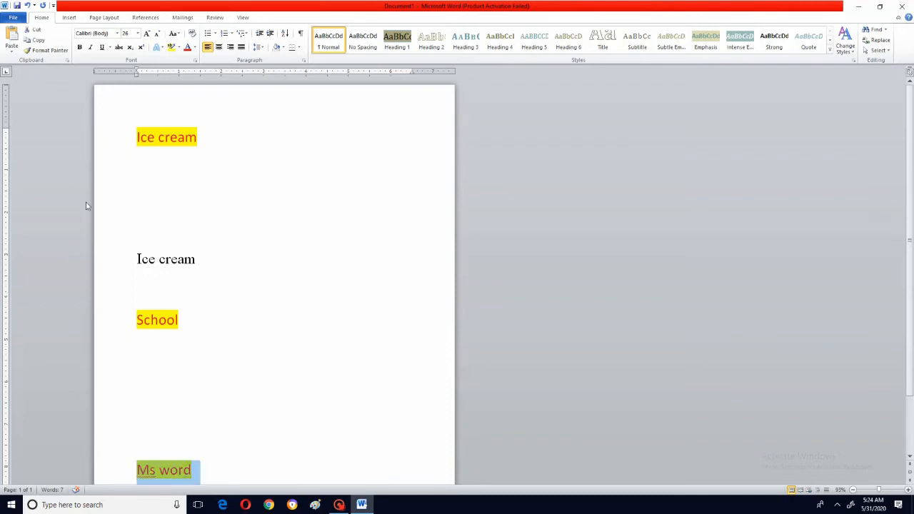
left_click(57, 50)
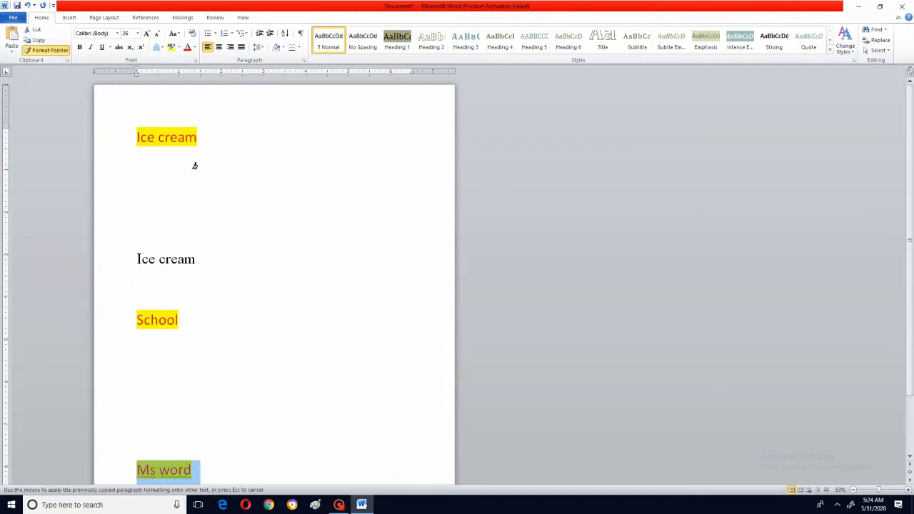
left_click(291, 400)
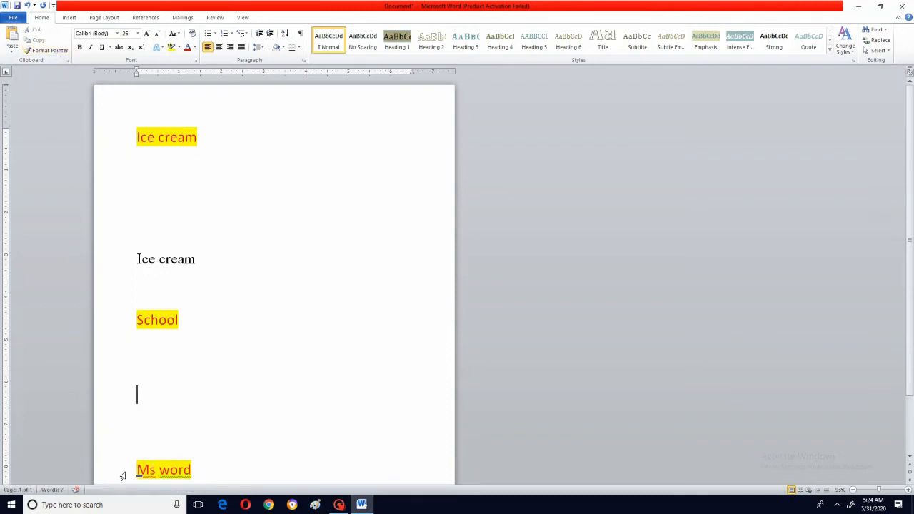
left_click_drag(136, 470, 200, 472)
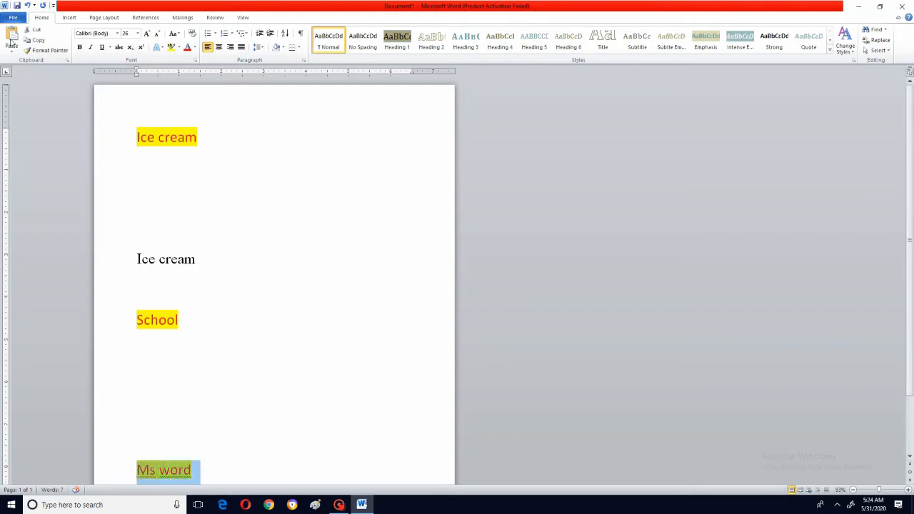
left_click(41, 52)
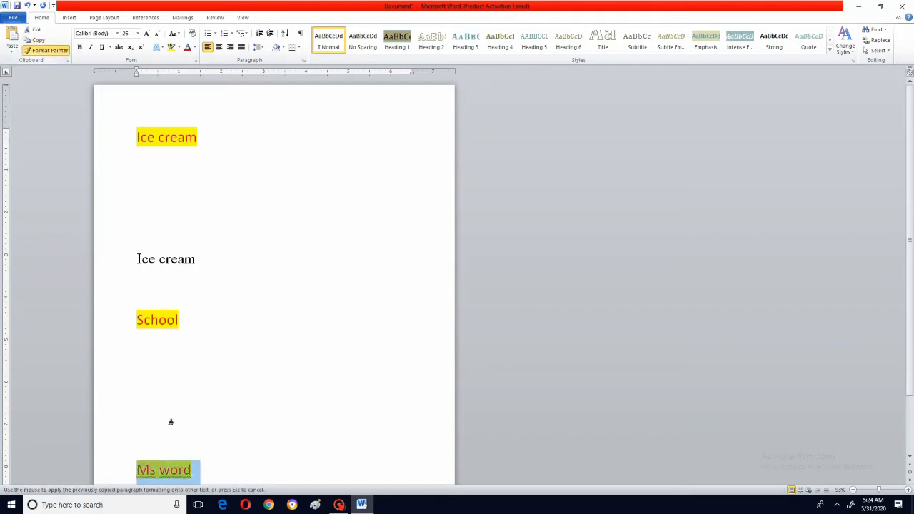
left_click(218, 351)
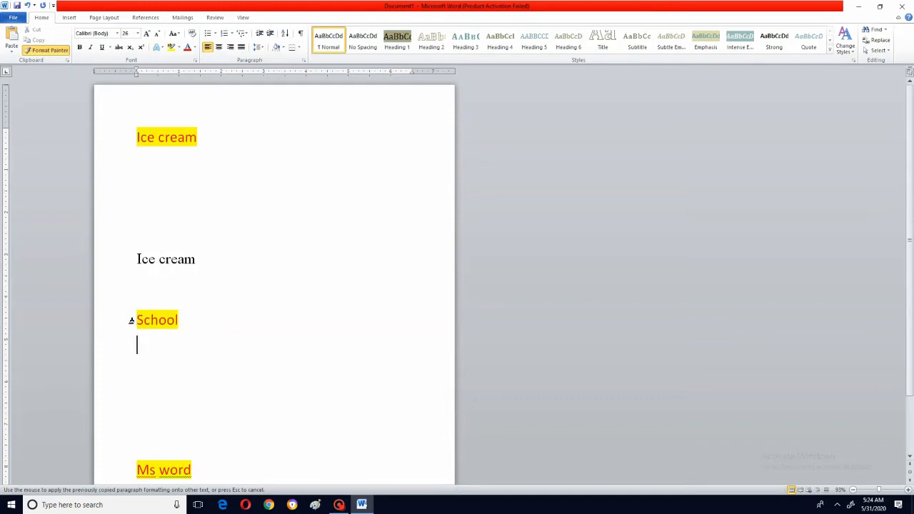
Set the font color of "School" to Automatic and remove its yellow highlight, leaving Format Painter mode first
left_click_drag(131, 320, 148, 322)
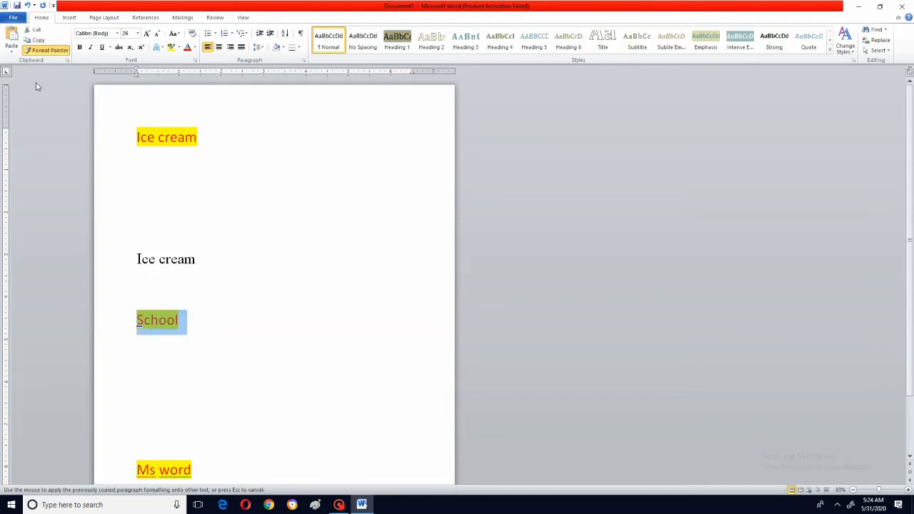
left_click(51, 53)
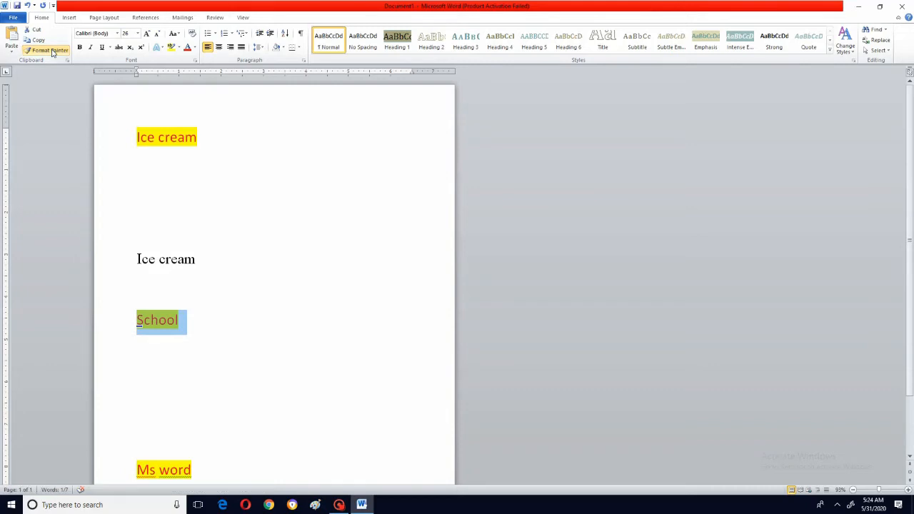
left_click(198, 50)
left_click(207, 59)
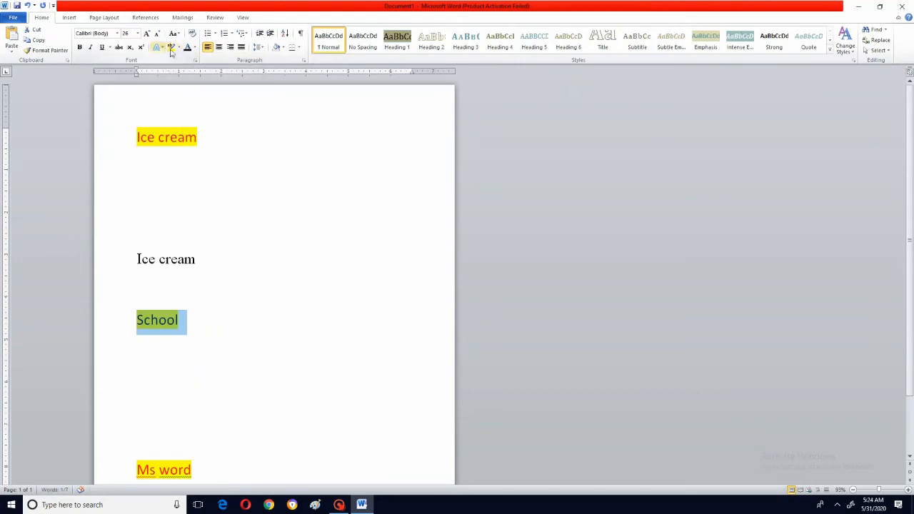
left_click(179, 48)
left_click(187, 102)
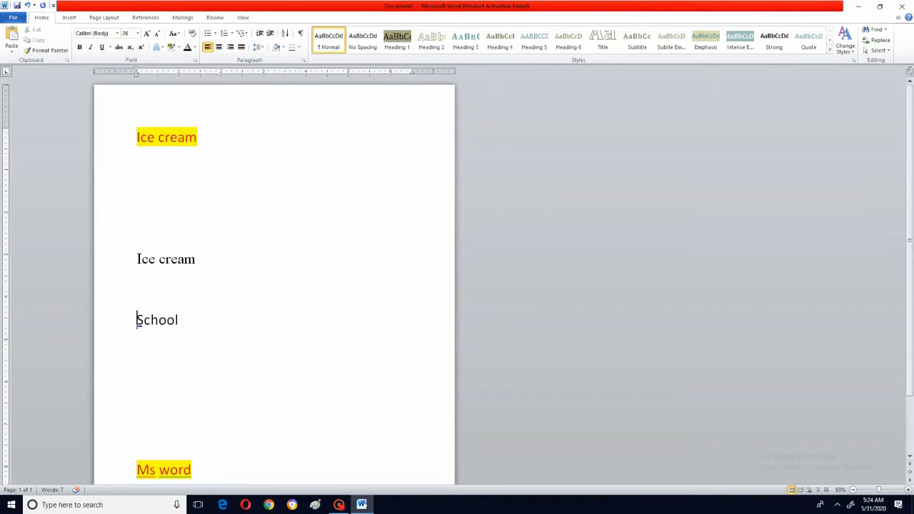
Change the font of the "School" line to Times New Roman
left_click_drag(138, 321, 187, 321)
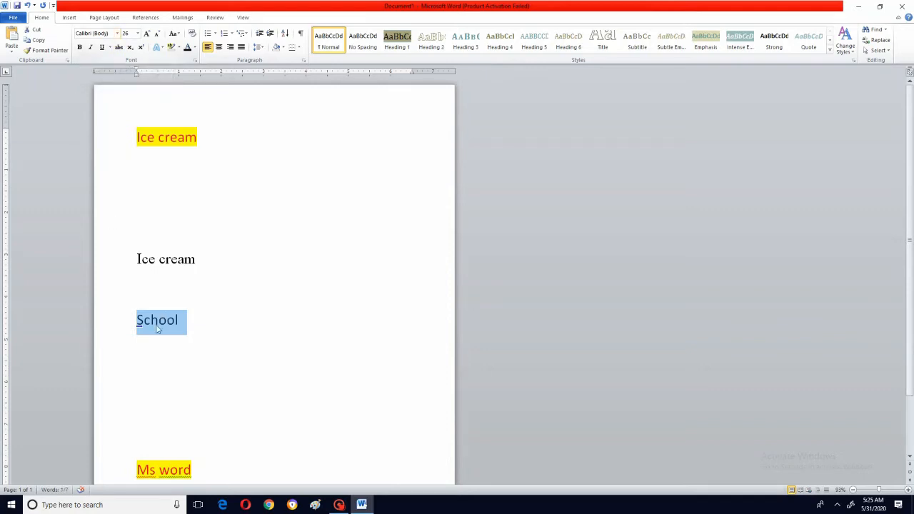
left_click(118, 35)
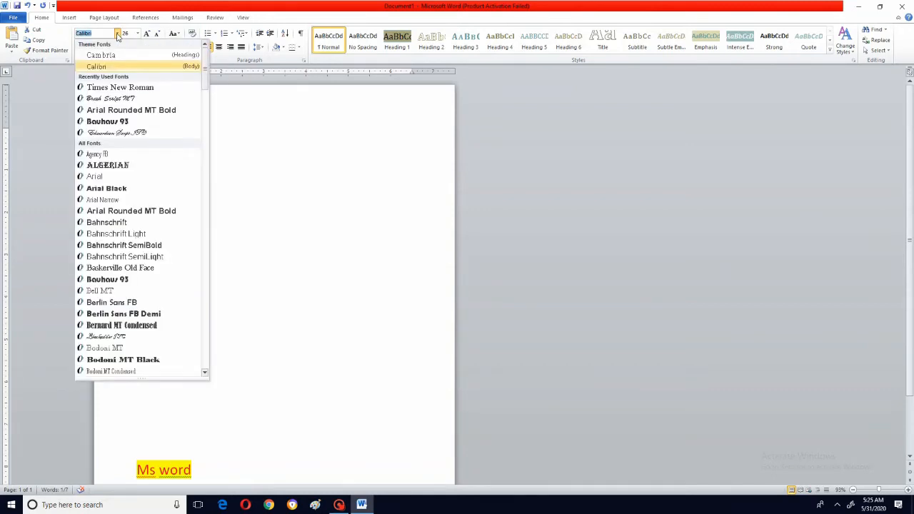
left_click(102, 91)
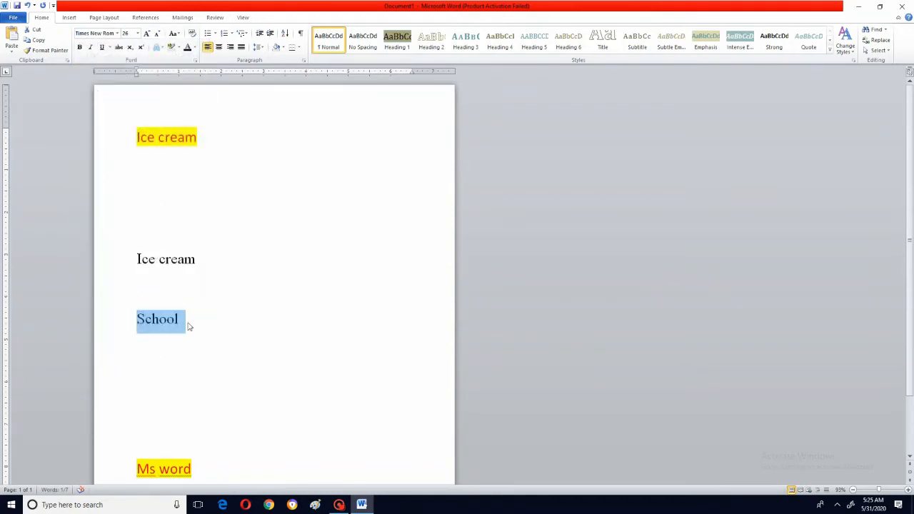
Write "school" on the empty line above the lower "Ice cream" and set its font size to 26
left_click(137, 242)
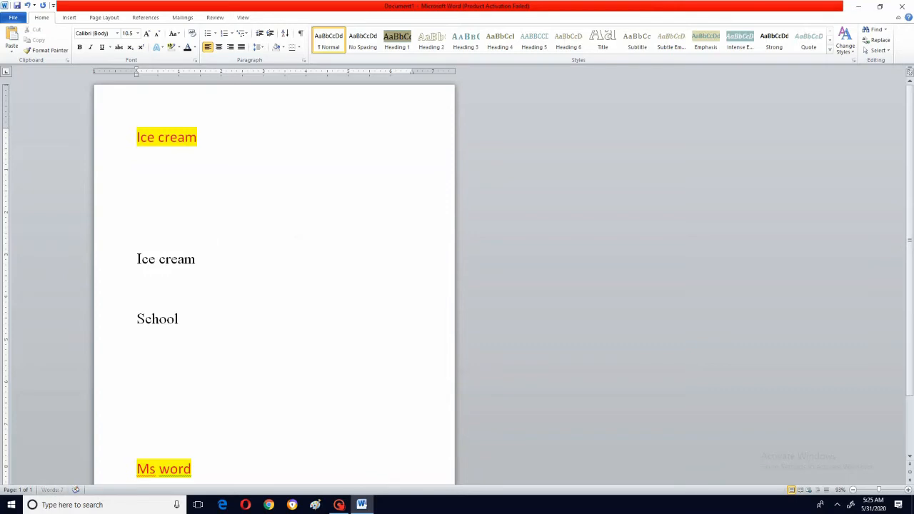
type("school")
key("shift+Home")
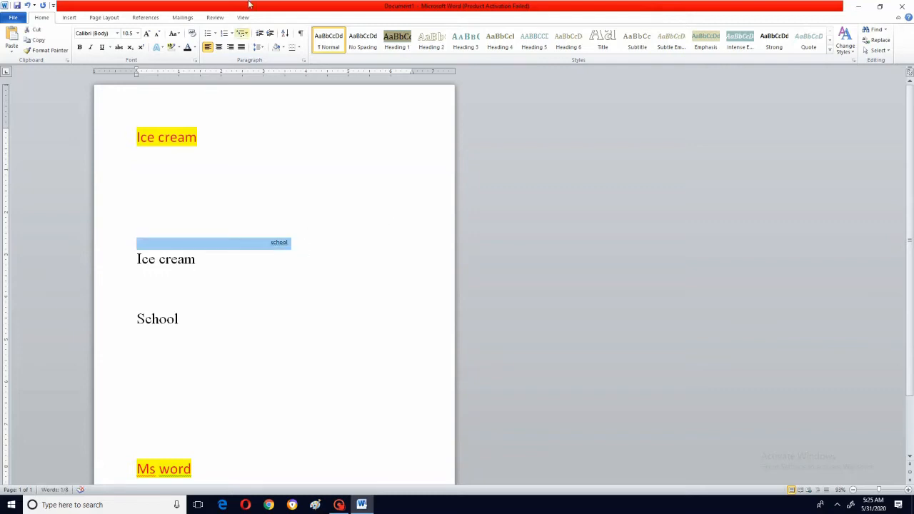
left_click(138, 34)
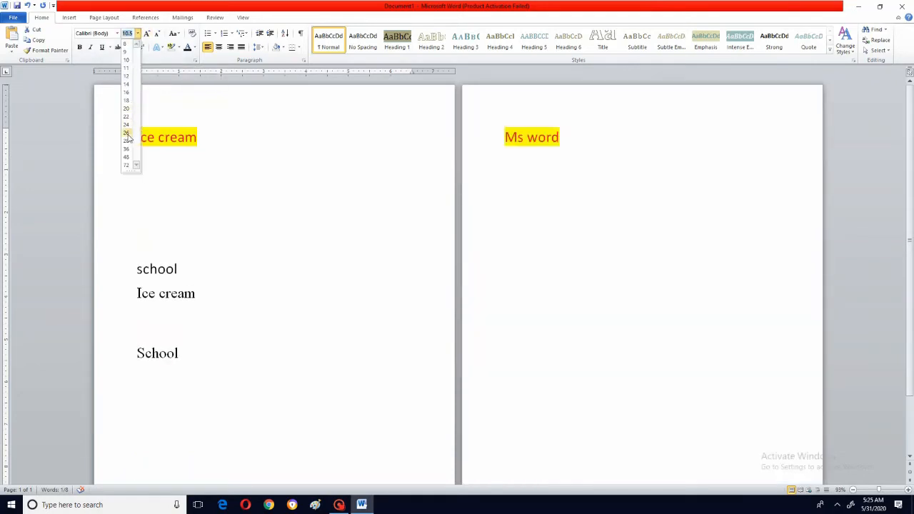
left_click(127, 135)
left_click(138, 312)
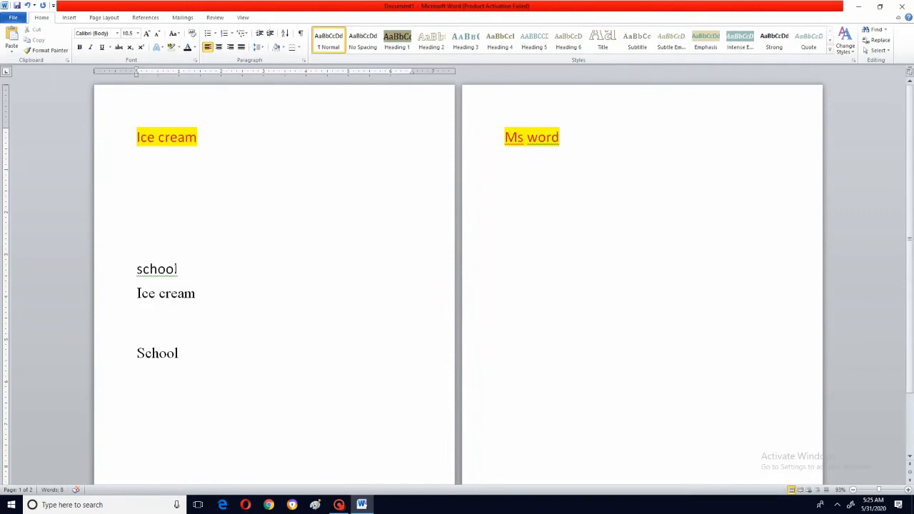
Make the word "school" above the lower "Ice cream" bold, and delete that word
left_click_drag(177, 269, 135, 270)
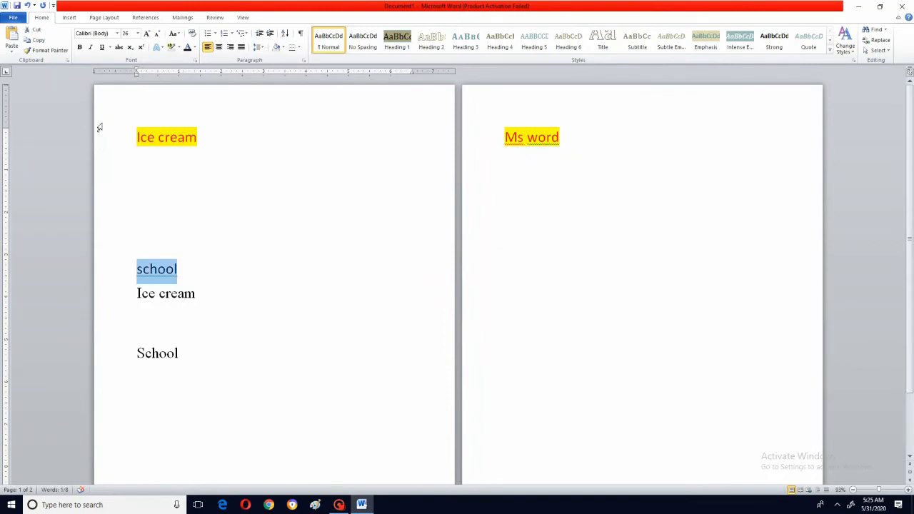
left_click(80, 48)
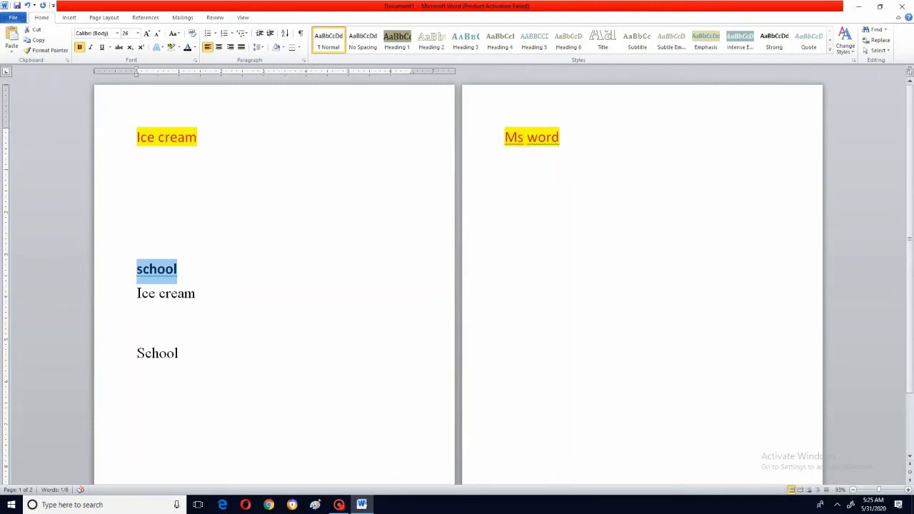
key("Delete")
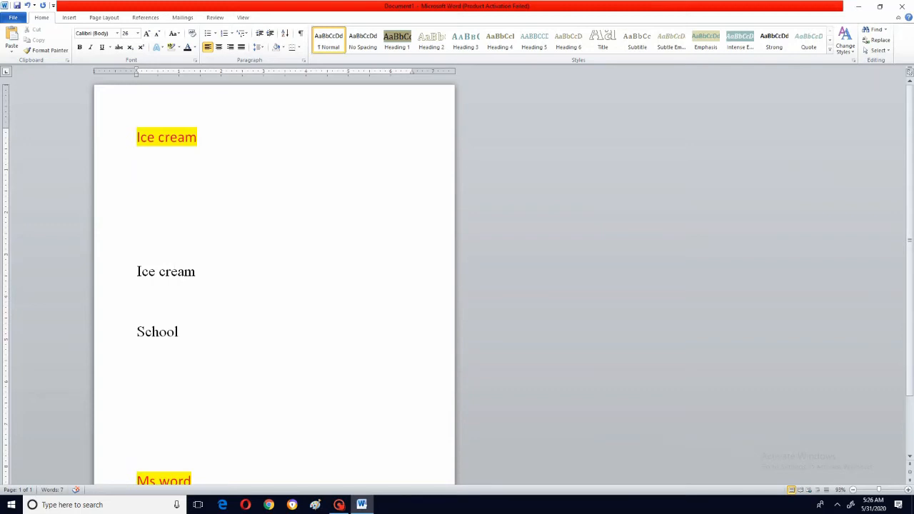
Replace the "School" line below the lower "Ice cream" with "Msword"
left_click_drag(136, 332, 187, 330)
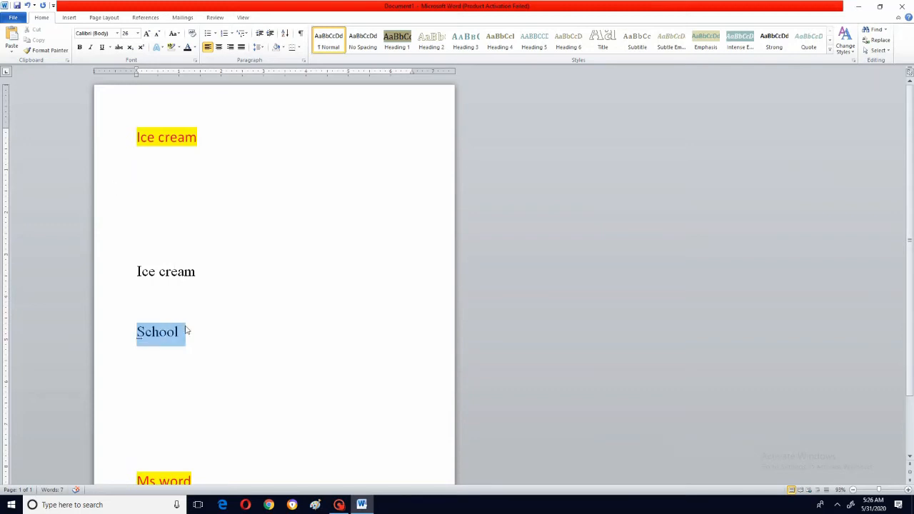
key("Delete")
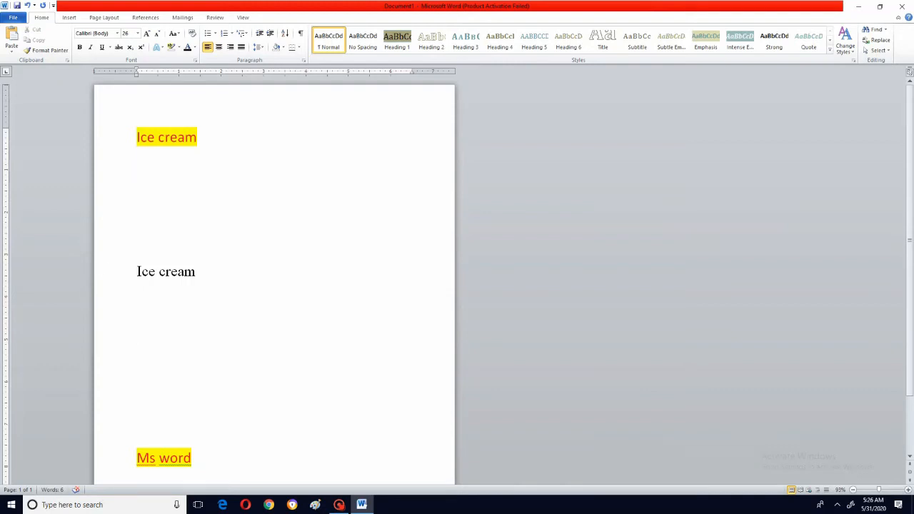
type("Msword")
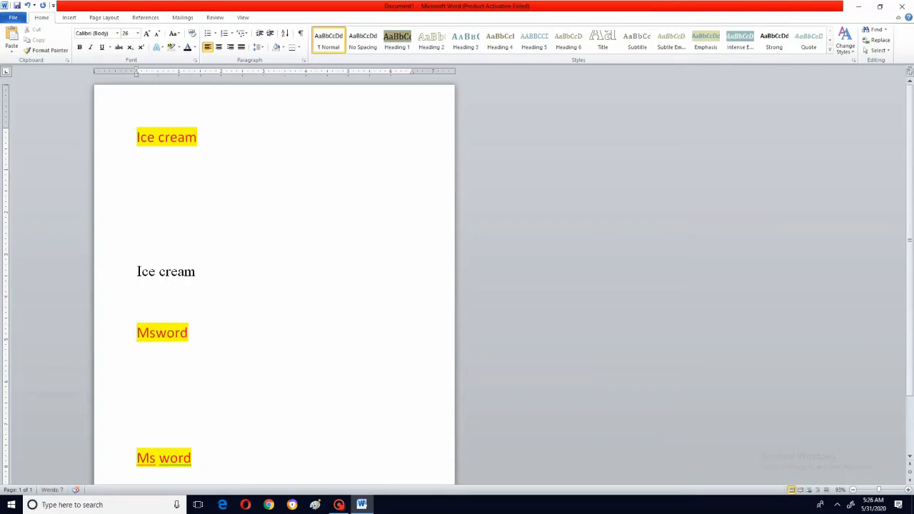
Set the font color of "Msword" to Automatic and its text highlight to No Color
left_click(39, 56)
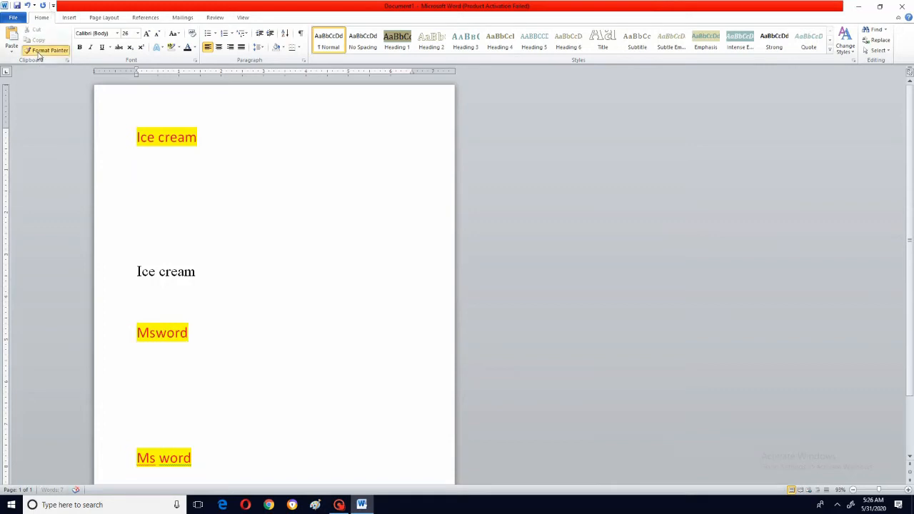
left_click(140, 333)
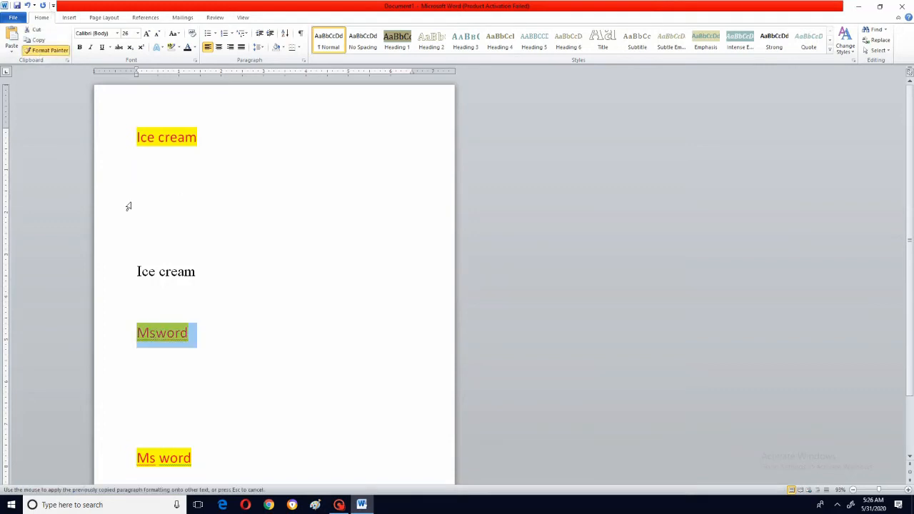
left_click(193, 48)
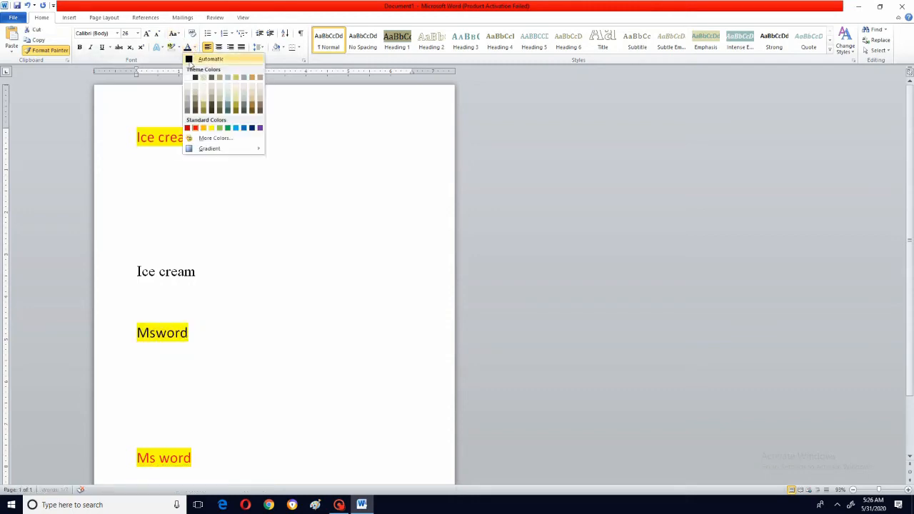
left_click(192, 59)
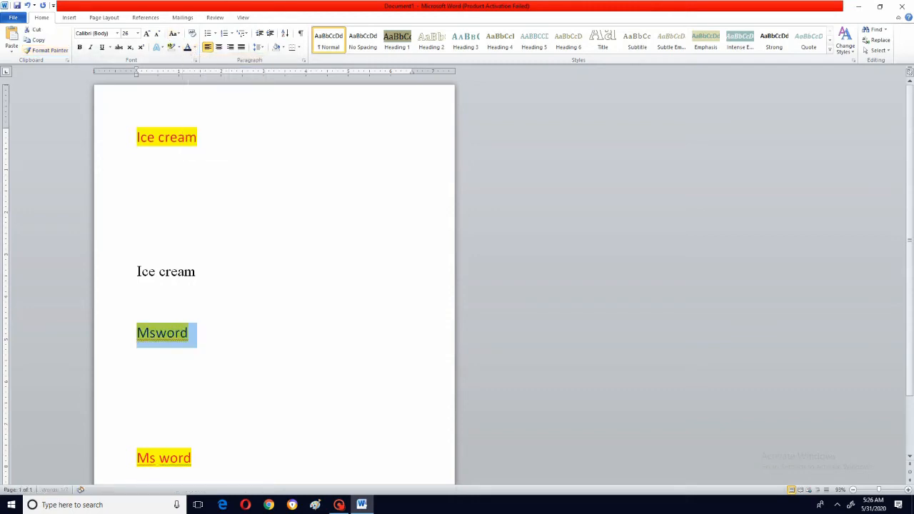
left_click(196, 47)
left_click(188, 60)
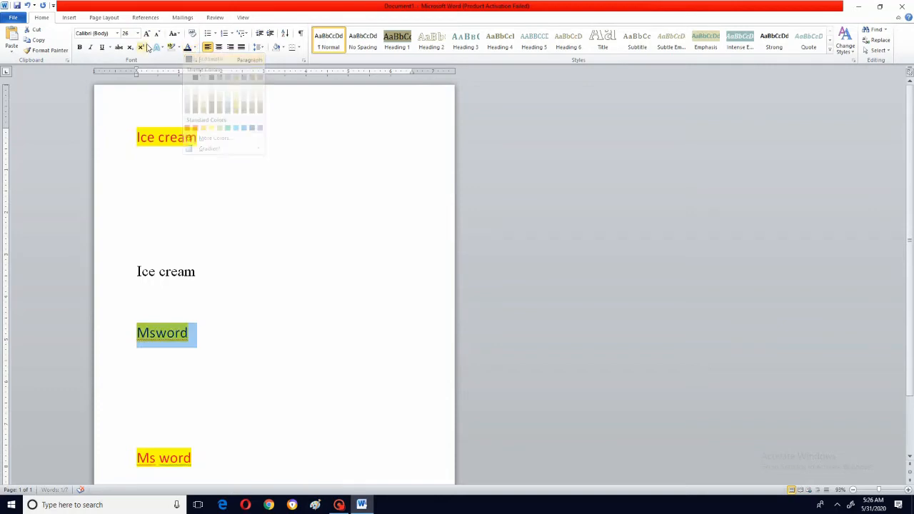
left_click(178, 47)
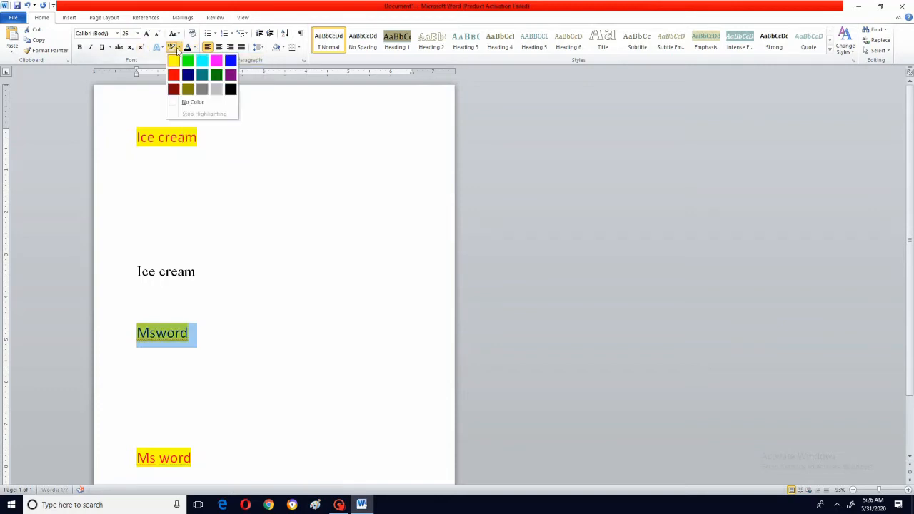
left_click(192, 102)
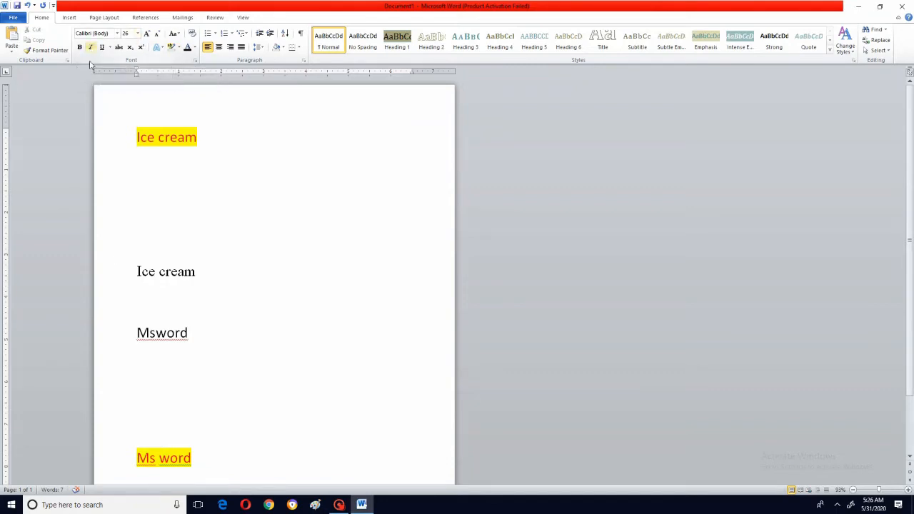
Apply italic, underline and bold formatting to the unhighlighted "Msword" line
key("shift+Right")
key("shift+Right")
key("shift+Right")
key("shift+Right")
key("shift+Right")
key("shift+Right")
key("shift+Right")
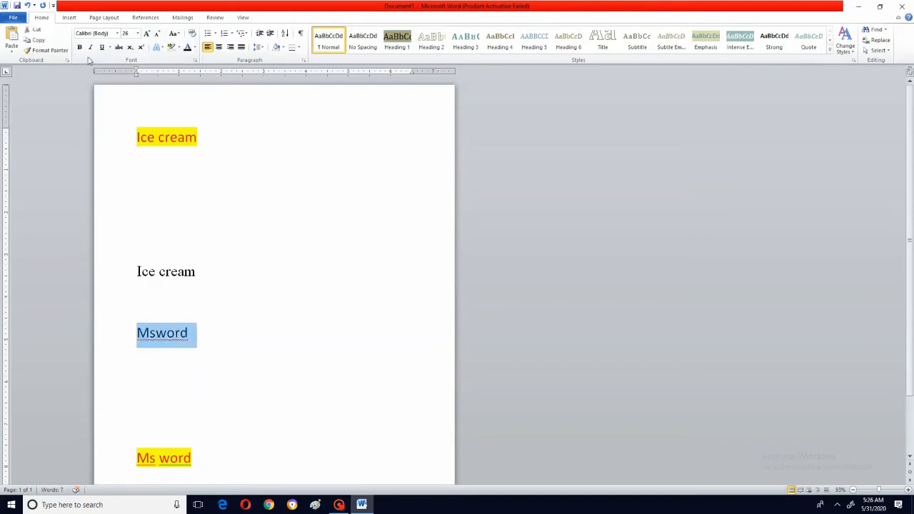
left_click(91, 48)
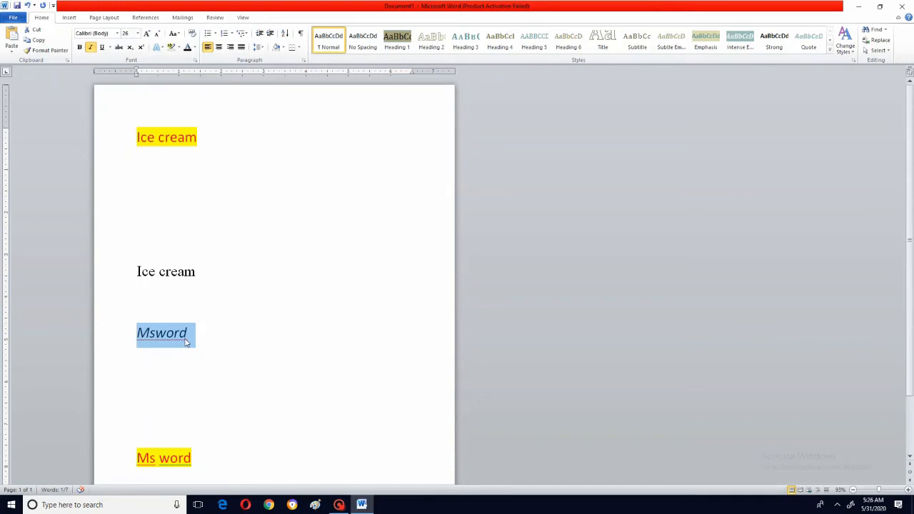
left_click(103, 47)
left_click(79, 48)
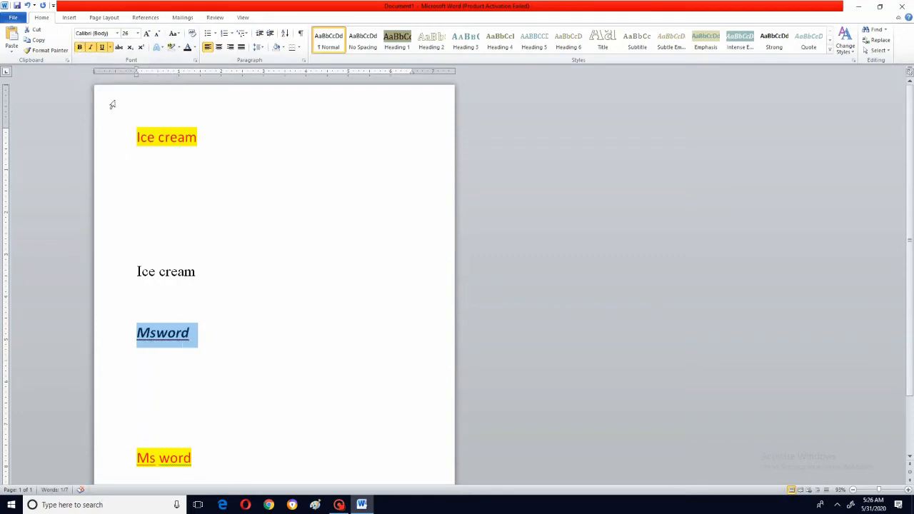
Apply strikethrough to the selected "Msword" line
left_click(119, 48)
Increase the font size of the lower "Ice cream" line to 120 with Grow Font
left_click_drag(136, 272, 202, 273)
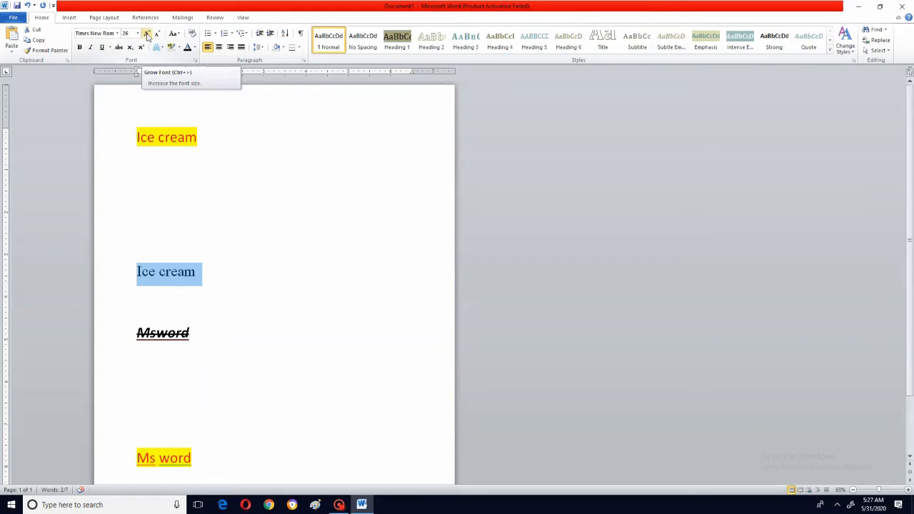
left_click(148, 35)
left_click(147, 35)
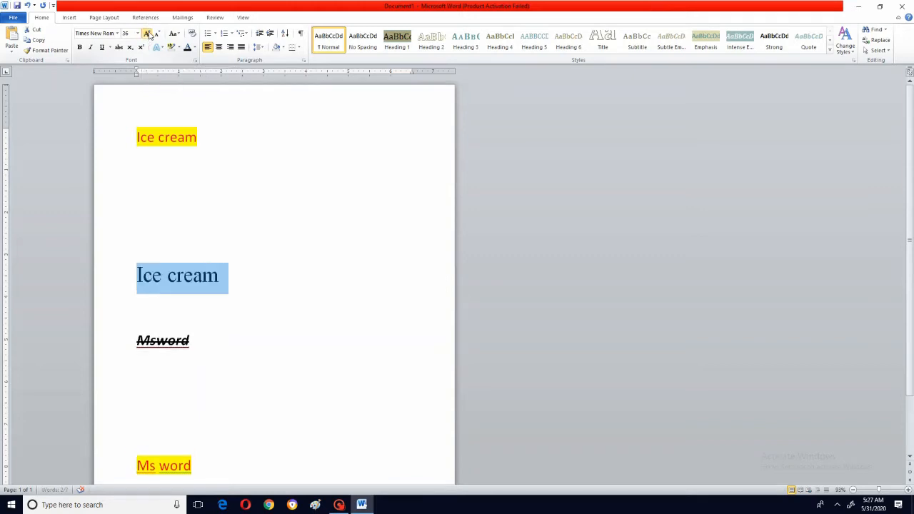
left_click(148, 35)
left_click(148, 35)
left_click(148, 35)
left_click(148, 35)
left_click(148, 35)
left_click(148, 35)
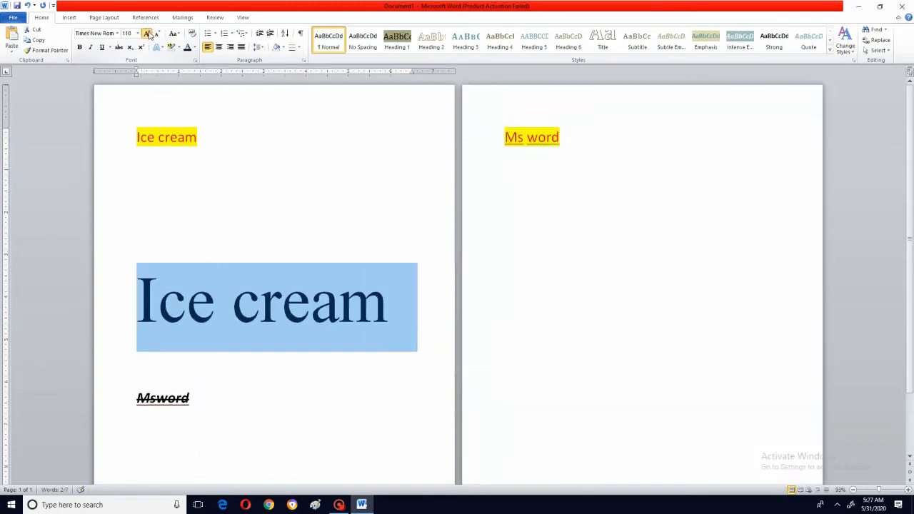
left_click(148, 35)
Reduce the font size of the lower "Ice cream" line to 26 with Shrink Font
left_click(158, 34)
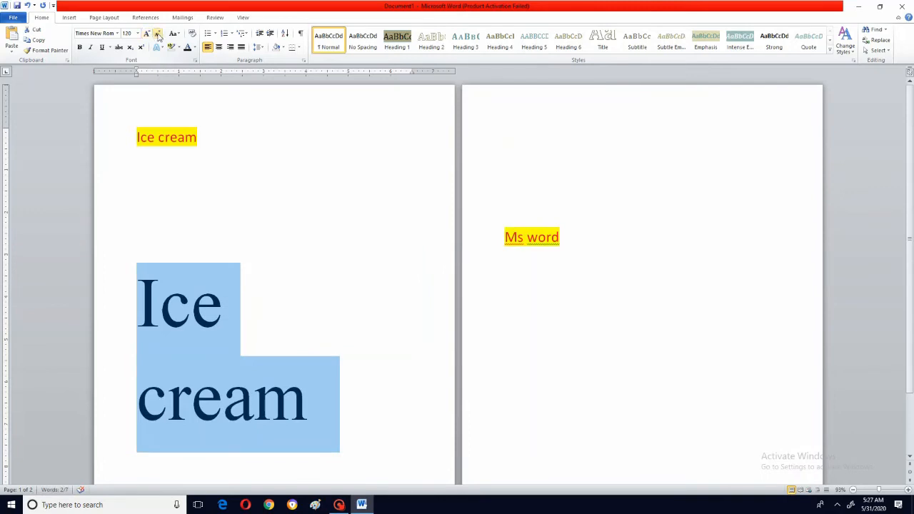
left_click(158, 34)
left_click(158, 35)
left_click(158, 34)
left_click(158, 34)
left_click(158, 35)
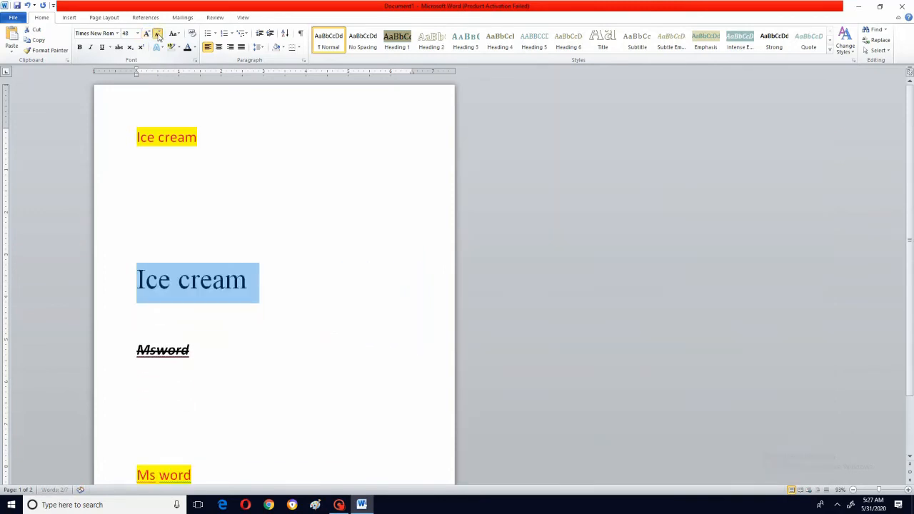
left_click(158, 35)
left_click(158, 35)
left_click(158, 35)
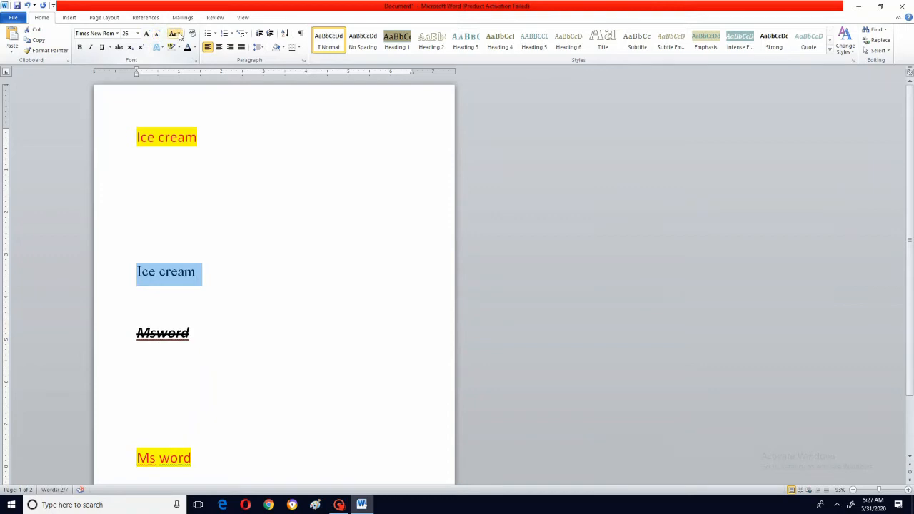
Replace the lower "Ice cream" text with "Ghjnb"
left_click(179, 36)
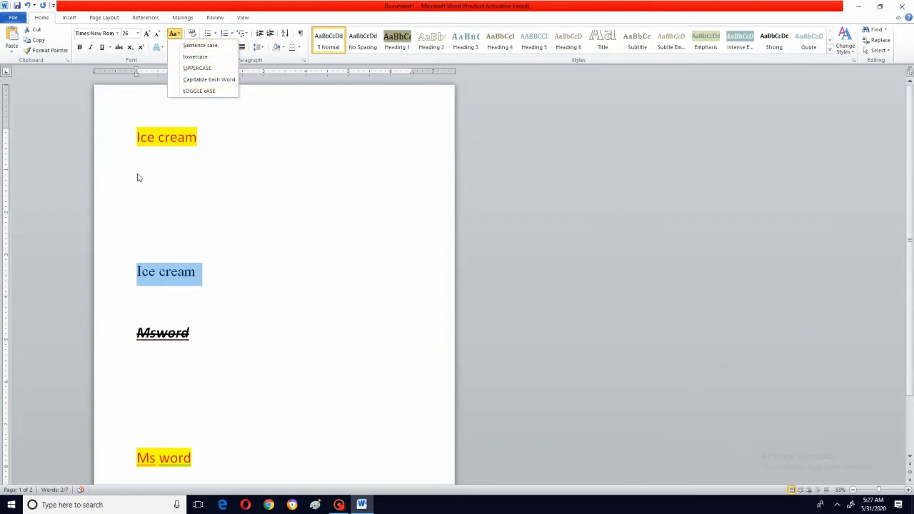
key("Escape")
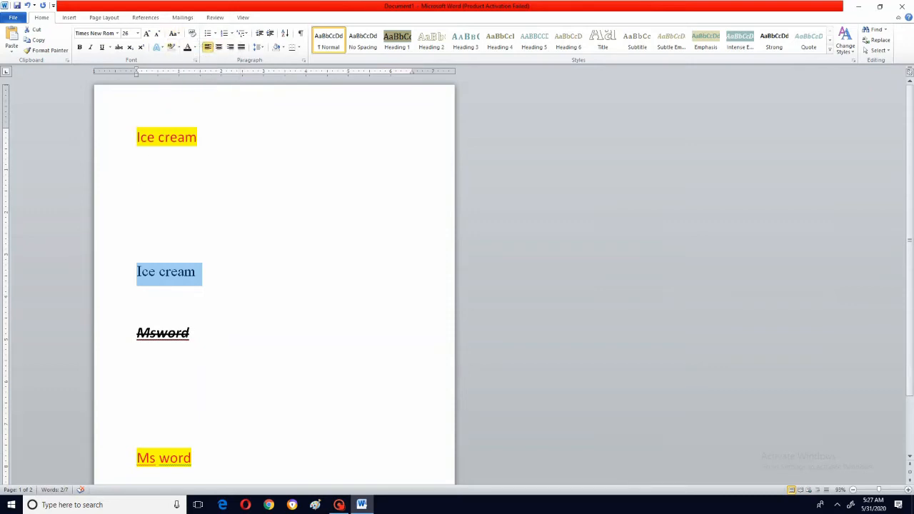
type("g")
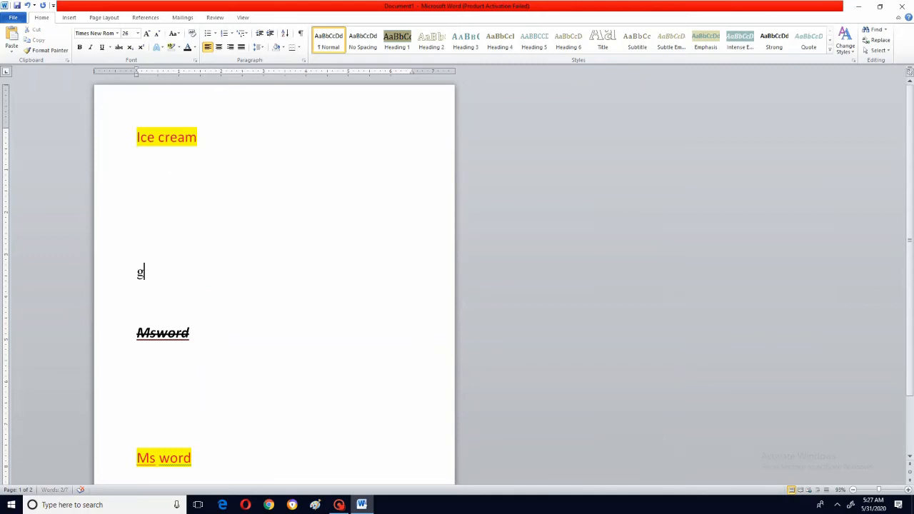
type("hjnb")
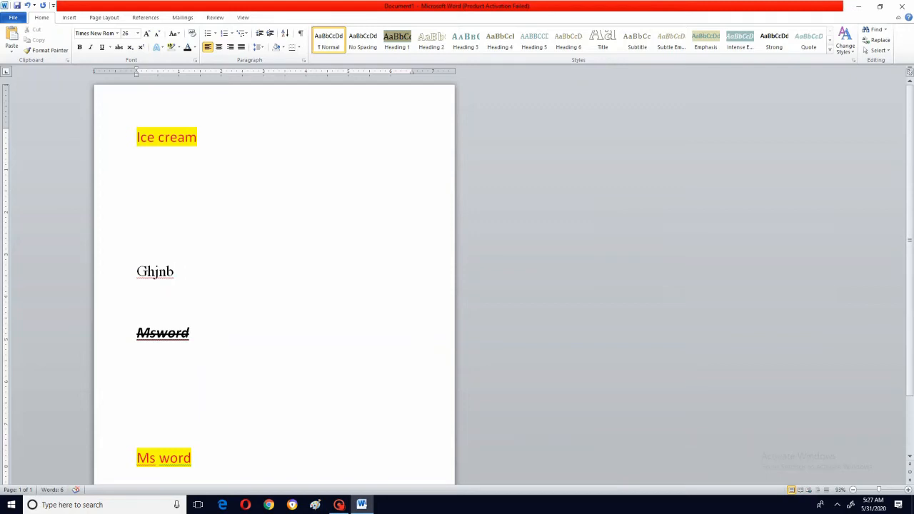
Change the case of the "Ghjnb" line to lowercase, and after that to UPPERCASE
left_click(177, 34)
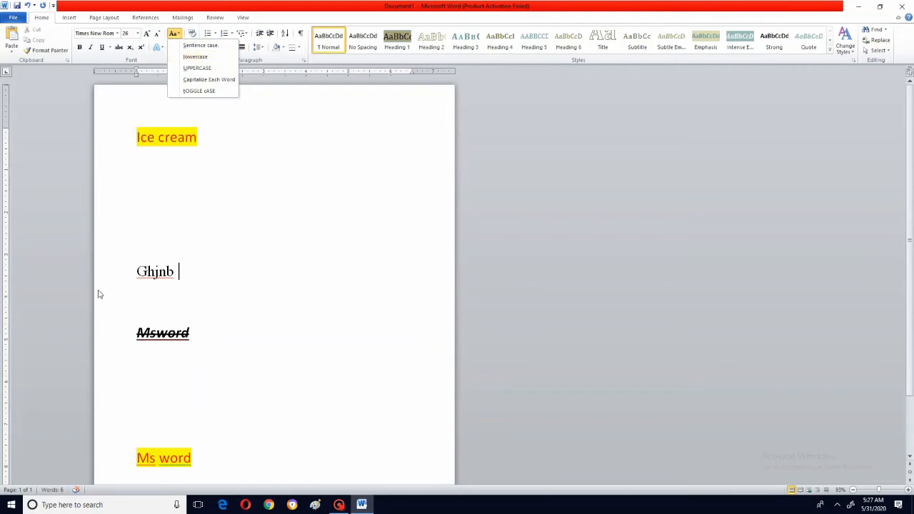
left_click(137, 272)
left_click_drag(136, 271, 185, 275)
left_click(179, 35)
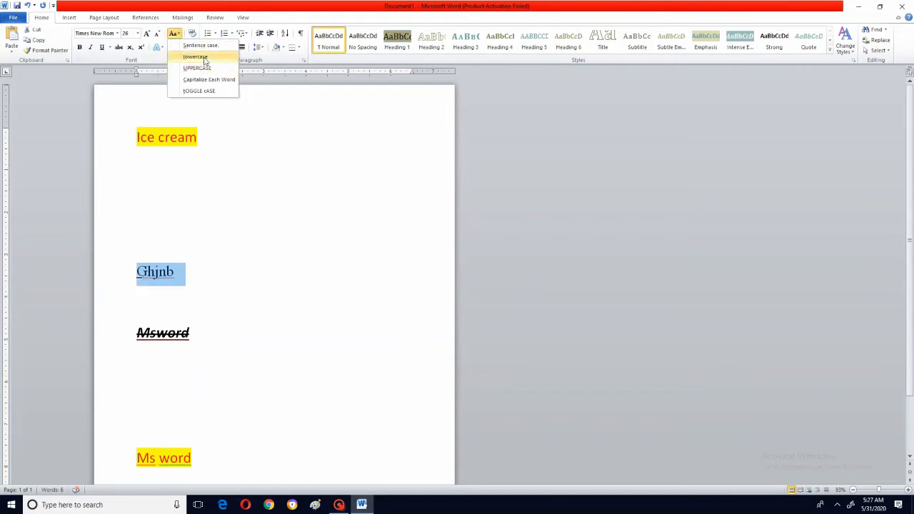
left_click(204, 58)
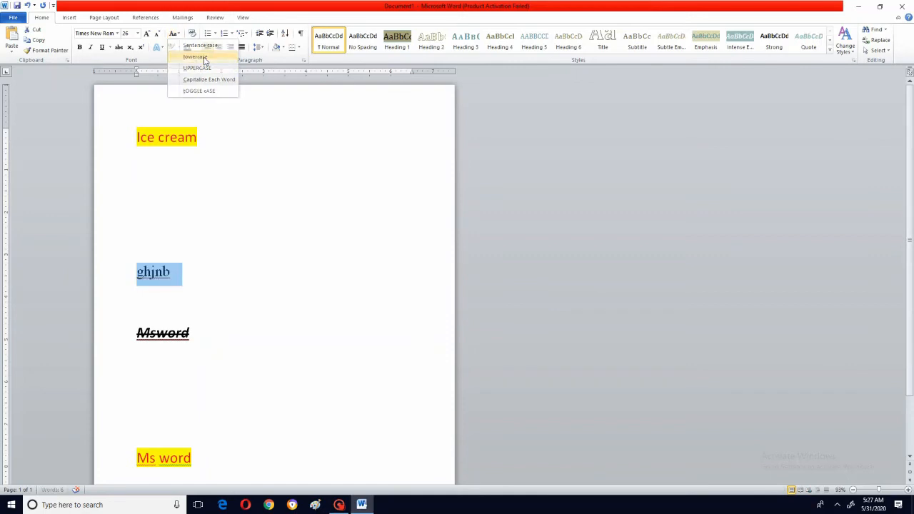
left_click(175, 35)
left_click(190, 68)
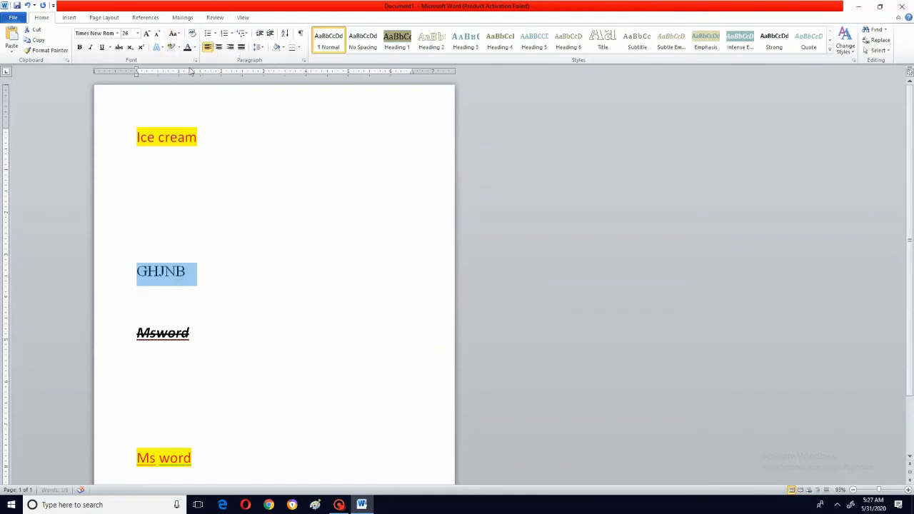
Change the case of the "GHJNB" line to Capitalize Each Word, and after that to tOGGLE cASE
left_click(175, 35)
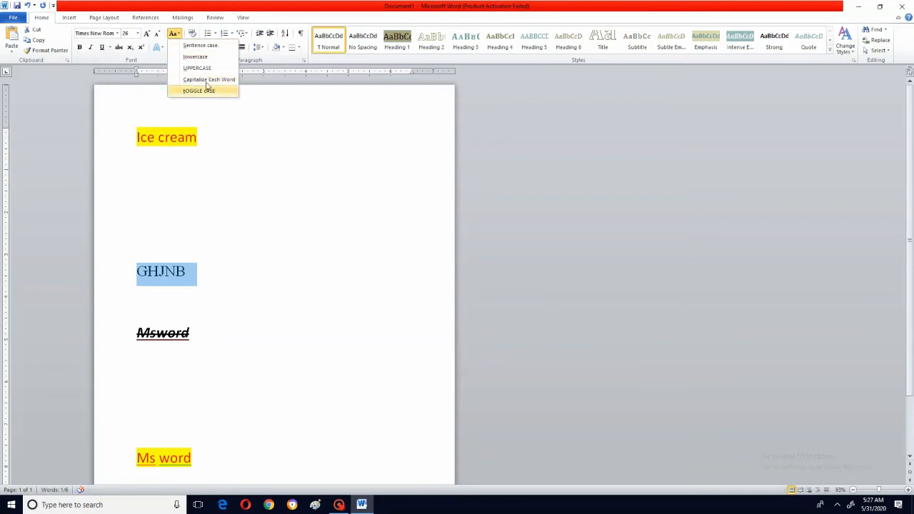
left_click(208, 79)
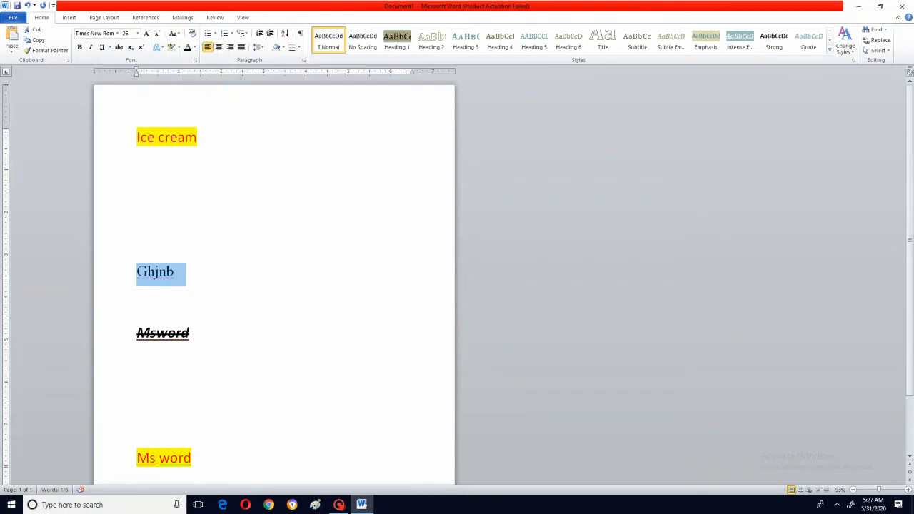
left_click(177, 34)
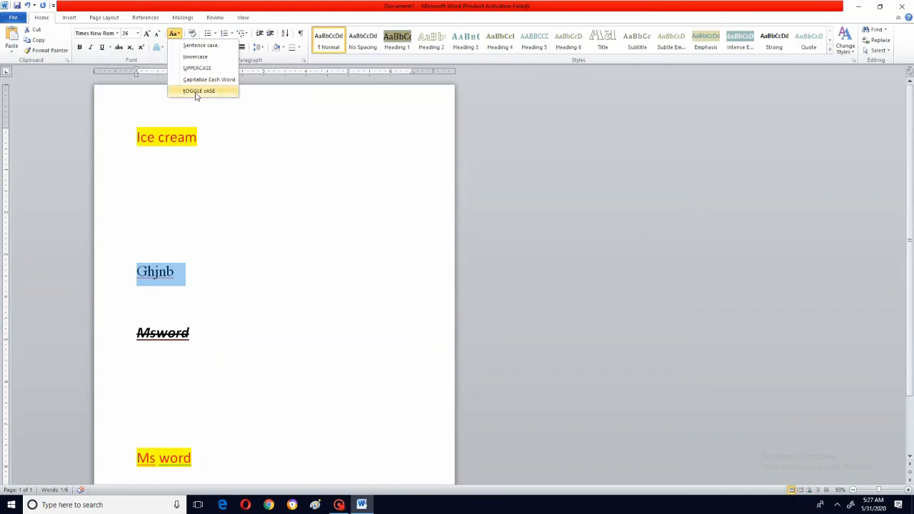
left_click(199, 91)
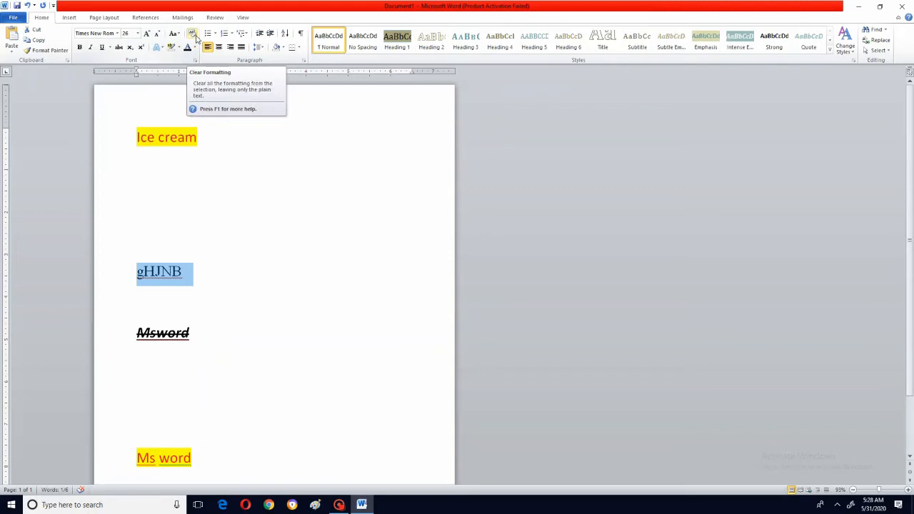
Clear all formatting from the selected "gHJNB" line
left_click(191, 34)
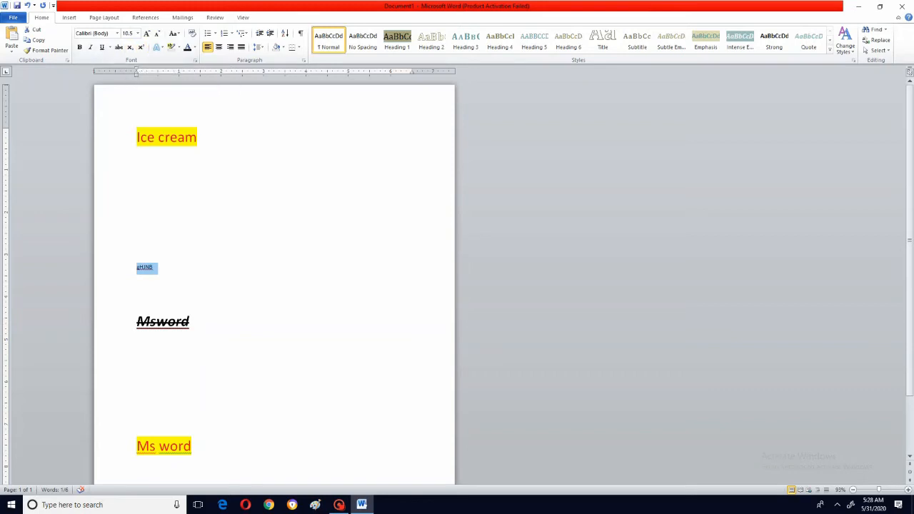
Enter "X2" at font size 26 on the empty line between "Ice cream" and "gHJNB"
left_click(137, 193)
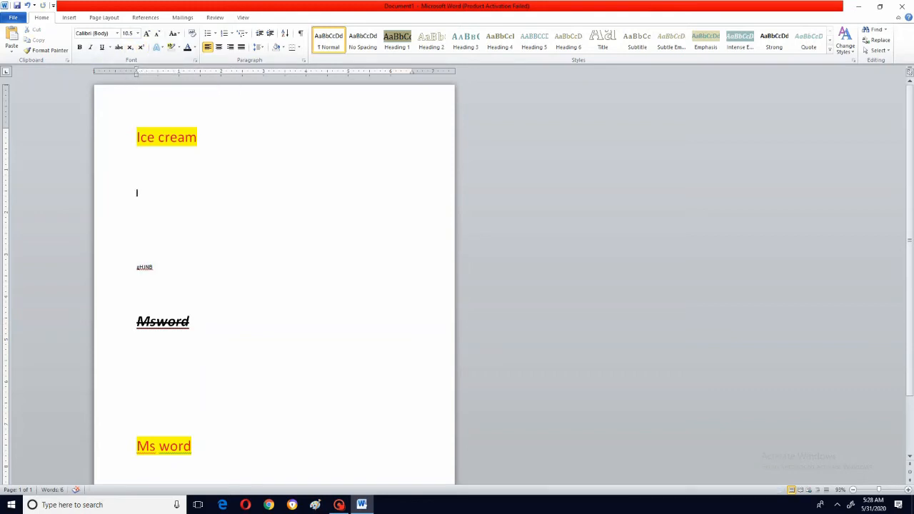
type("x")
left_click(139, 34)
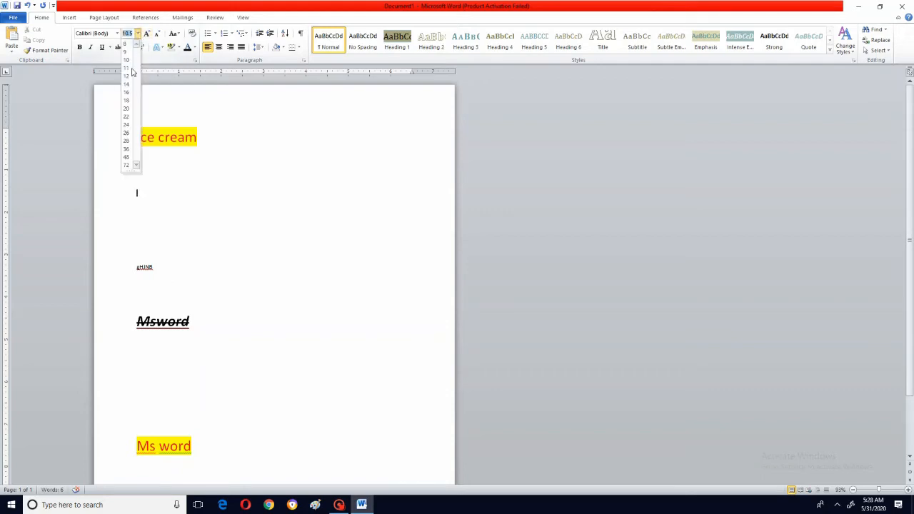
left_click(126, 133)
type("X2")
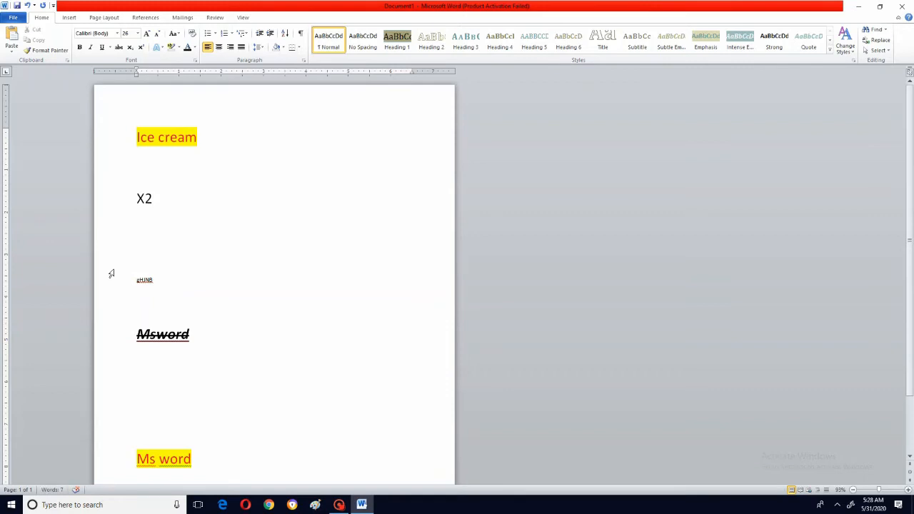
Format the 2 in "X2" as subscript, and after that change it to superscript
key("shift+Left")
left_click(130, 48)
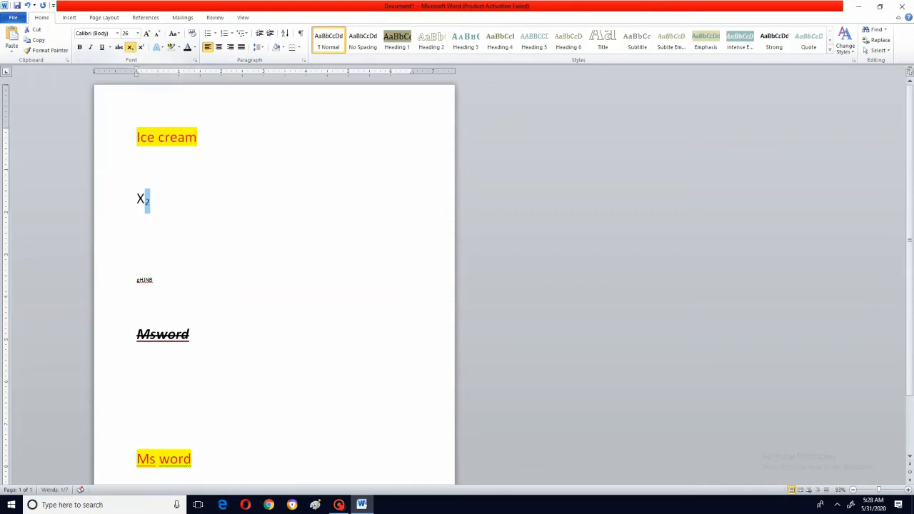
left_click(142, 48)
Look over the text effect options and apply the first preset text effect in the gallery to the whole "X2" line
left_click(139, 228)
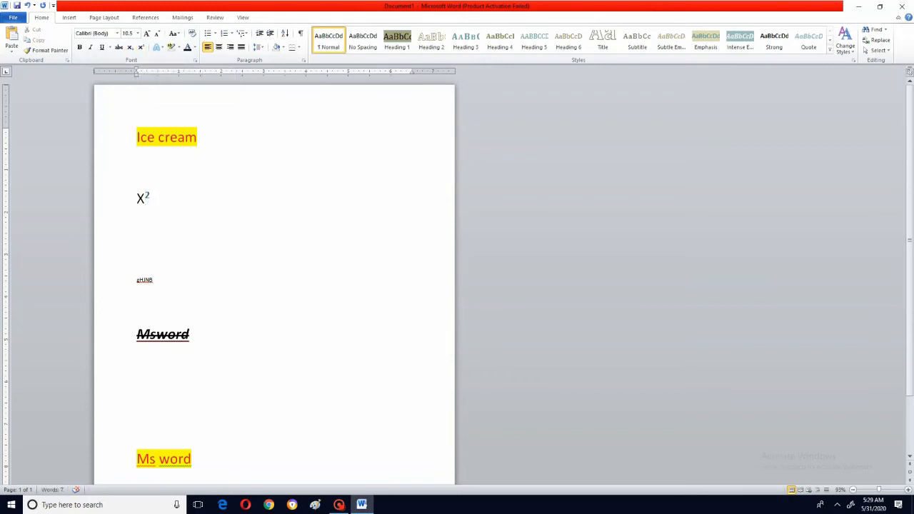
left_click(159, 48)
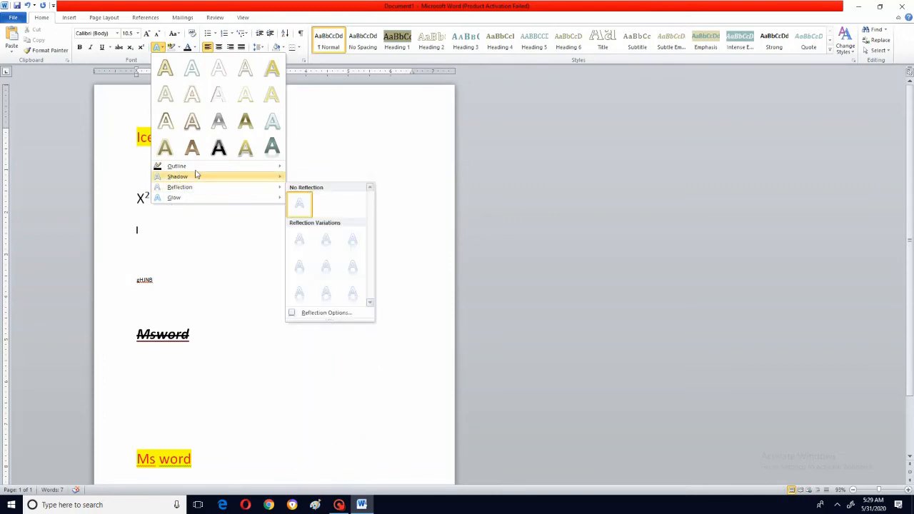
mouse_move(193, 198)
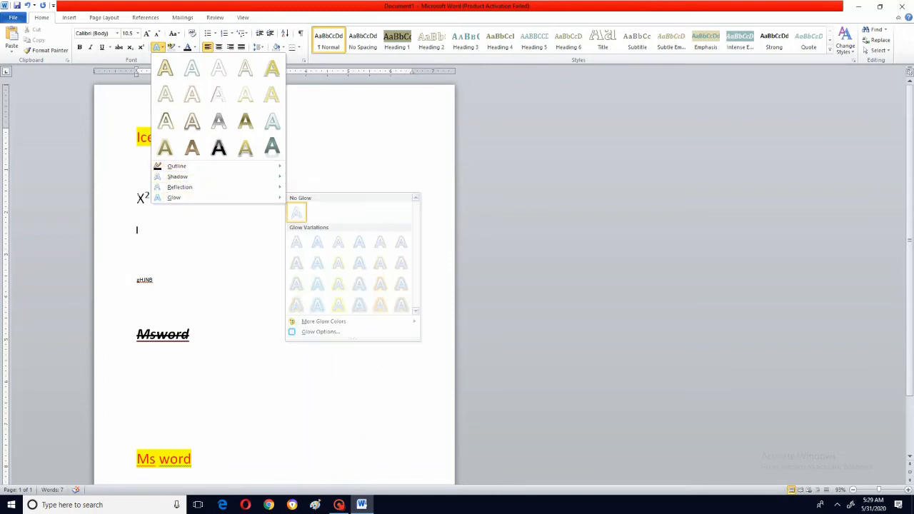
left_click(130, 203)
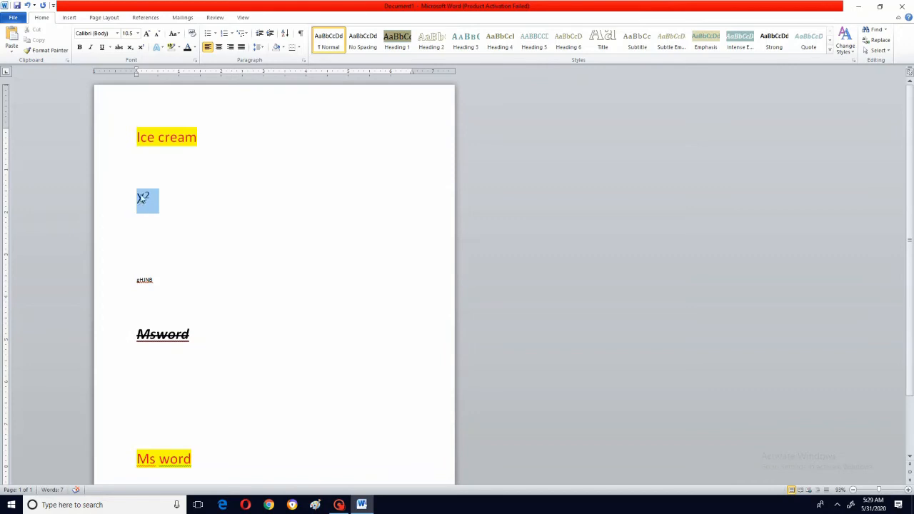
left_click(162, 50)
left_click(165, 67)
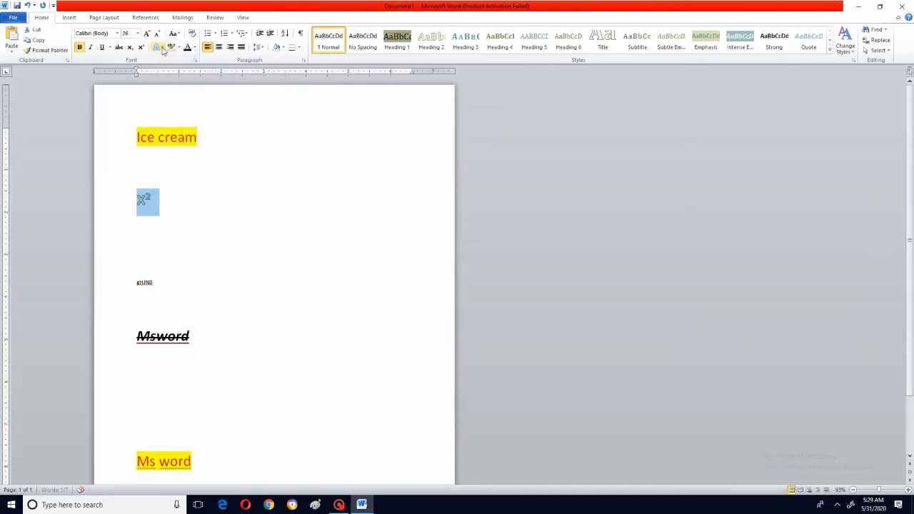
Set the text outline color of the "X2" line to the standard color Blue
left_click(163, 50)
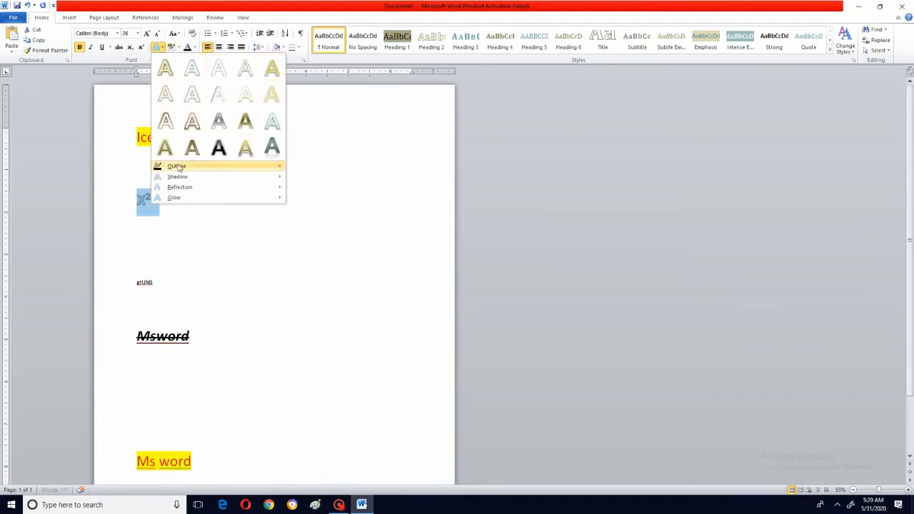
mouse_move(177, 170)
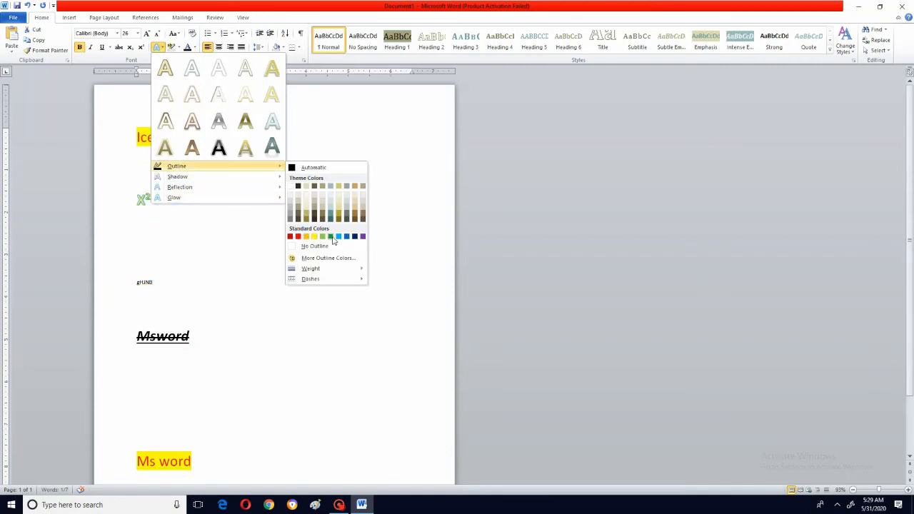
left_click(346, 237)
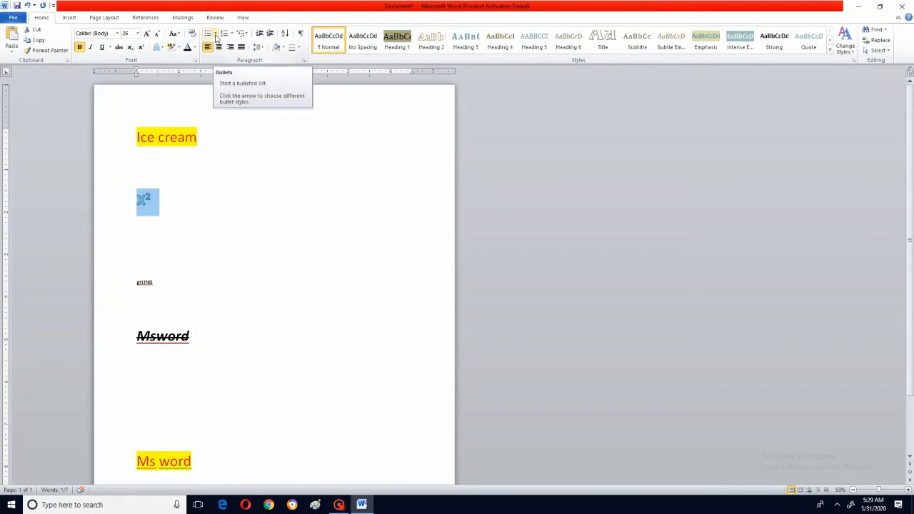
Enter three short lines of random letters on the empty line between "Ice cream" and "X2"
left_click(123, 125)
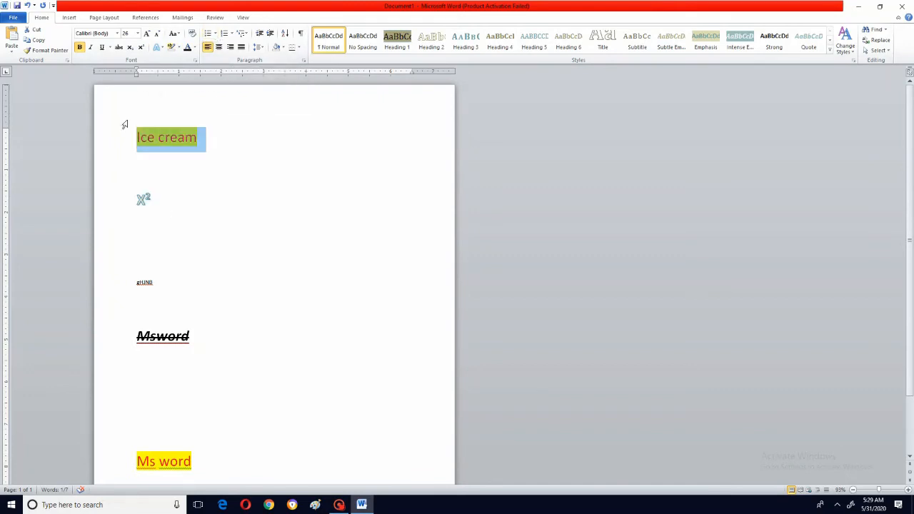
left_click(137, 168)
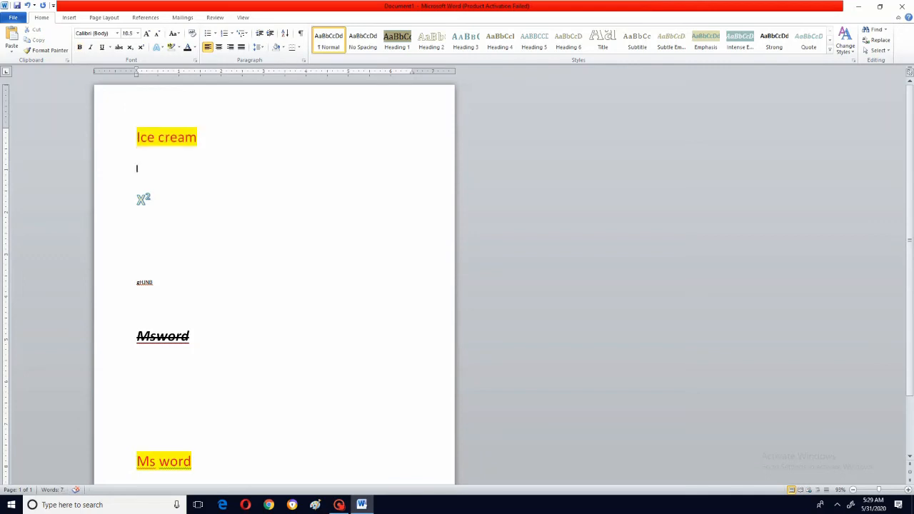
type("knjjgjkgjkl")
key("Return")
type("jhcfji")
key("Return")
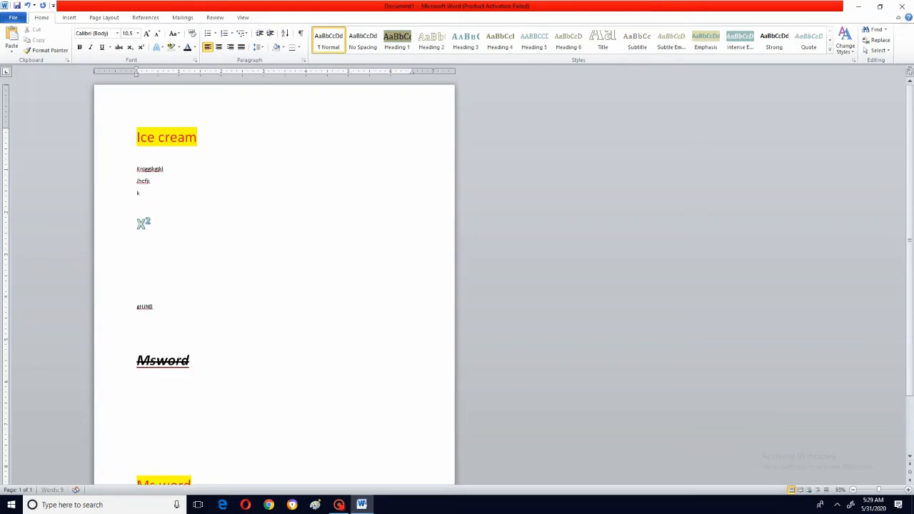
type("kjhcfgklbjc")
Turn the lines from "Ice cream" through "Msword" into a bulleted list, and after that into a numbered list
left_click_drag(136, 137, 143, 475)
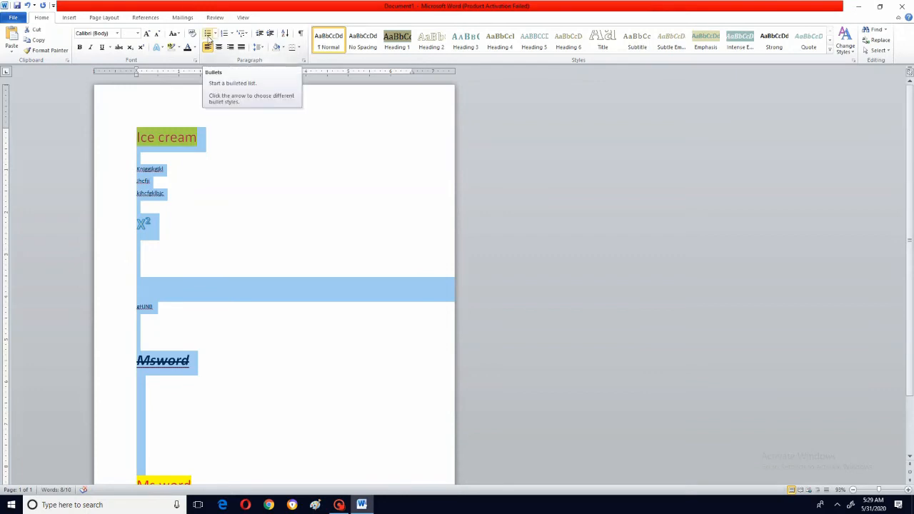
left_click(207, 34)
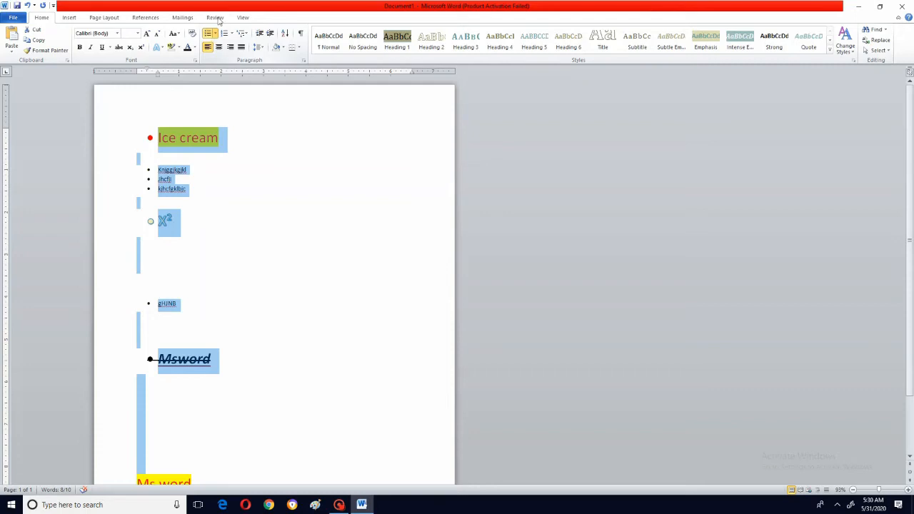
left_click(225, 34)
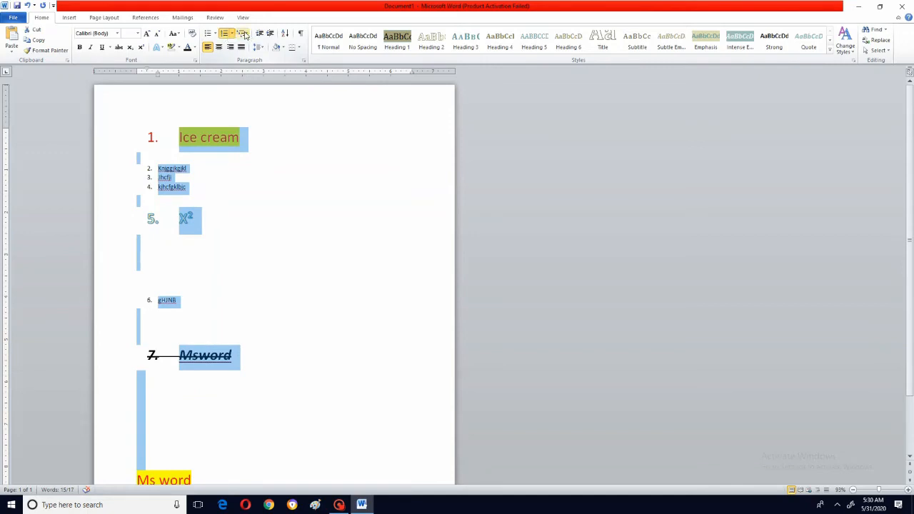
Apply the 1) a) i) multilevel list format to the lines from "Ice cream" through "Msword"
left_click(244, 34)
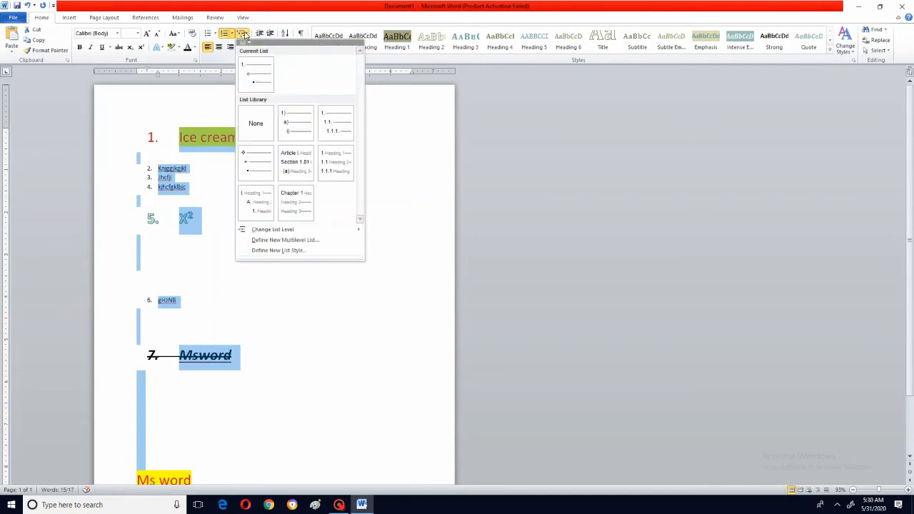
left_click(292, 127)
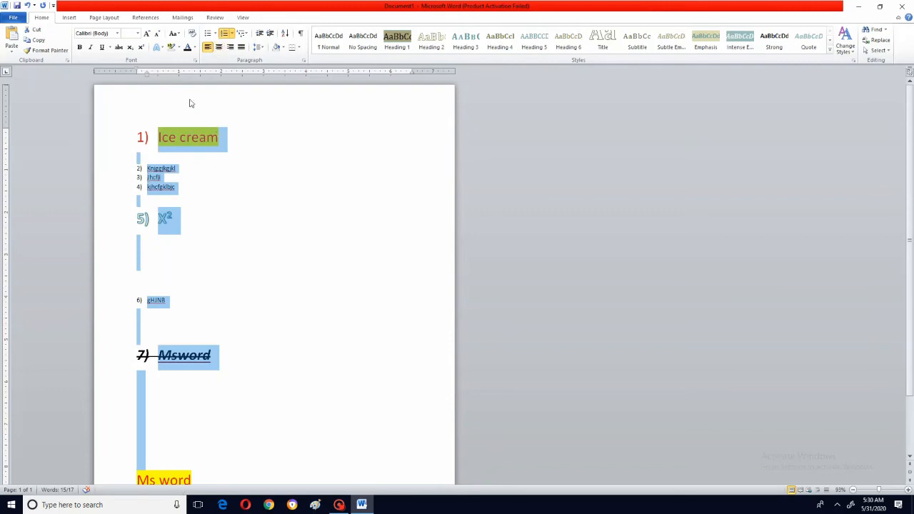
Increase the indent of the whole numbered list three times, and after that decrease it three times
left_click(260, 36)
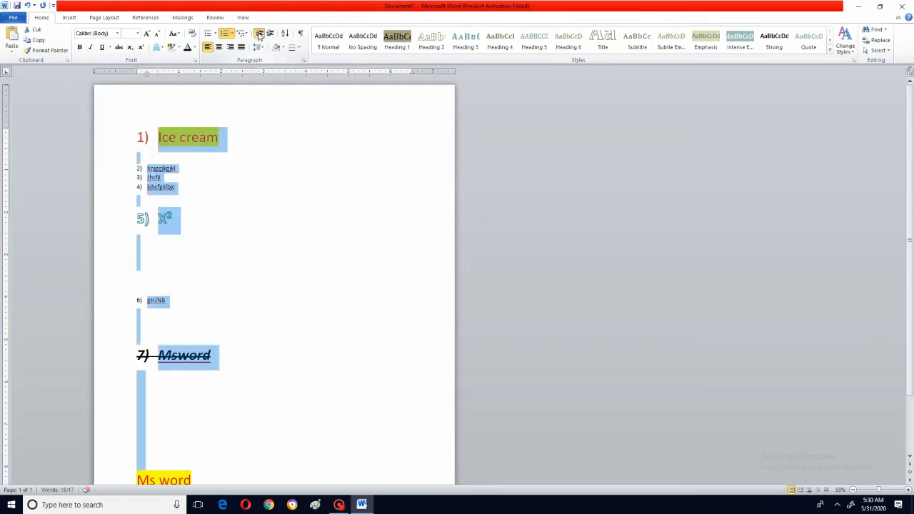
left_click(271, 36)
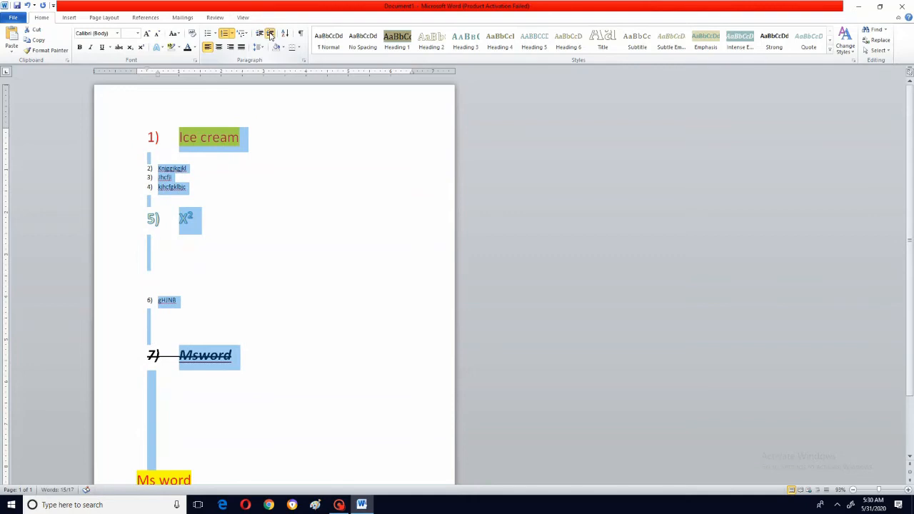
left_click(271, 36)
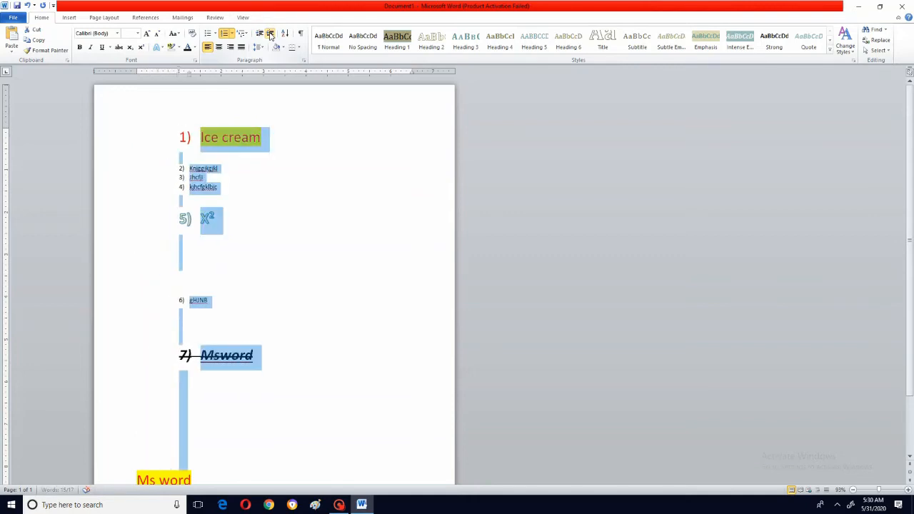
left_click(270, 36)
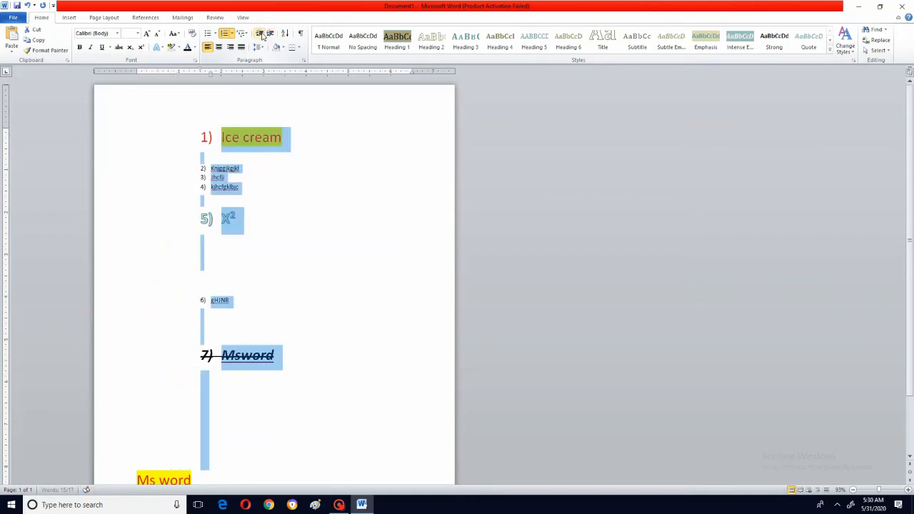
left_click(259, 36)
left_click(259, 36)
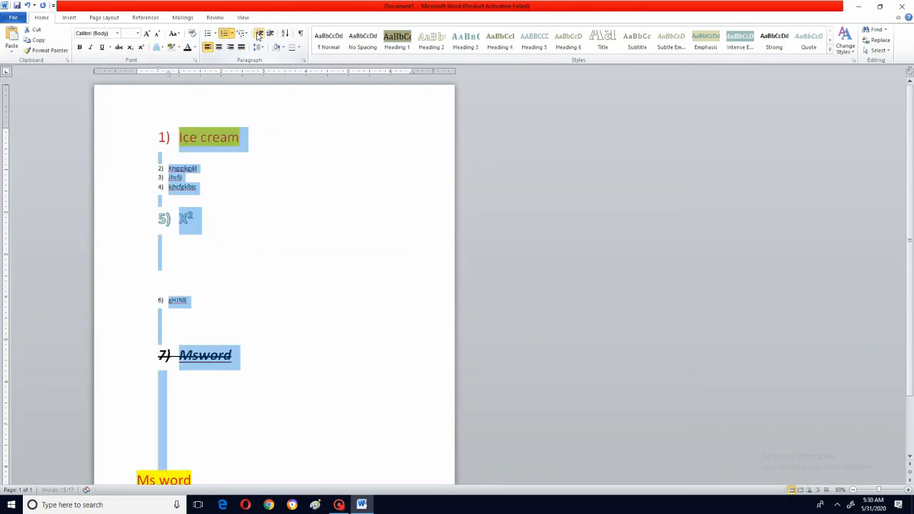
left_click(260, 35)
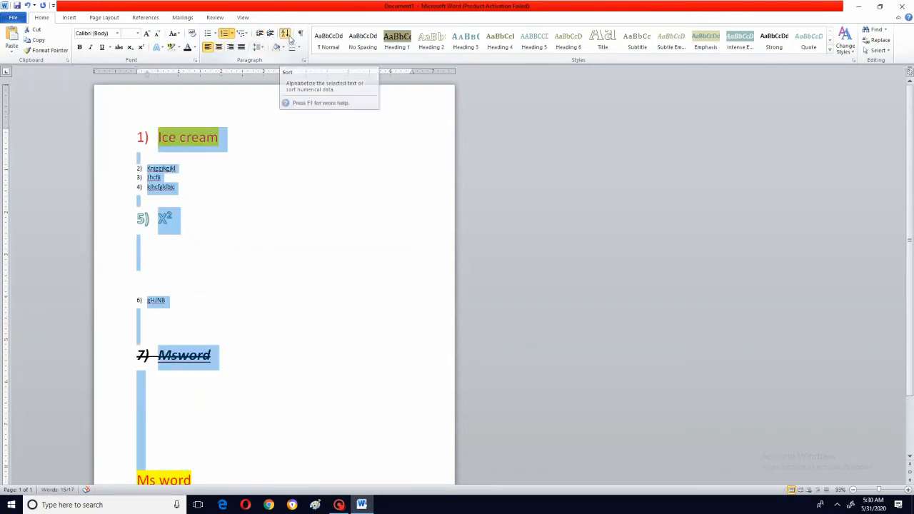
Leave the sort options without sorting, create a new blank document and set its font size to 26
left_click(288, 37)
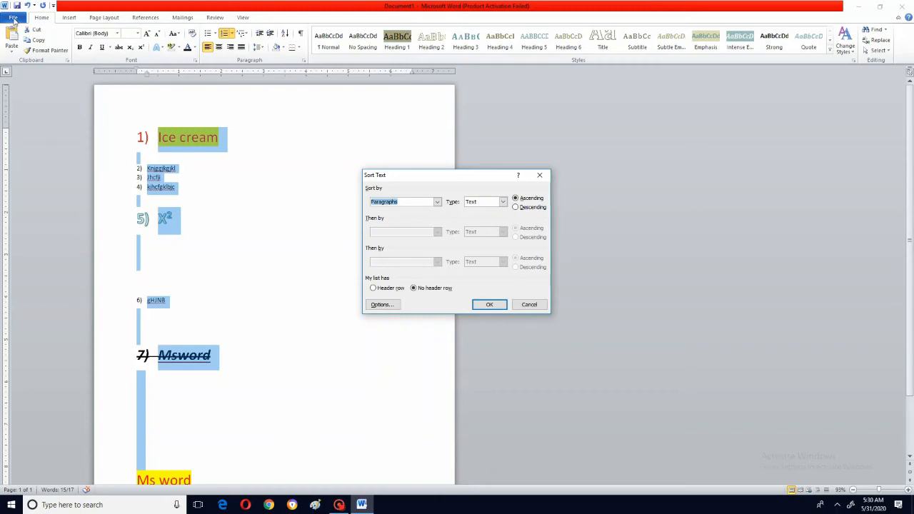
left_click(529, 305)
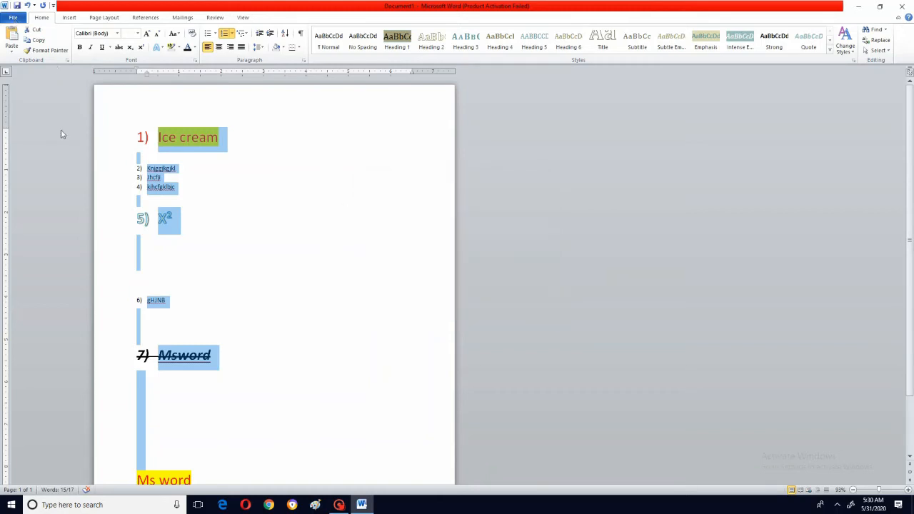
left_click(13, 17)
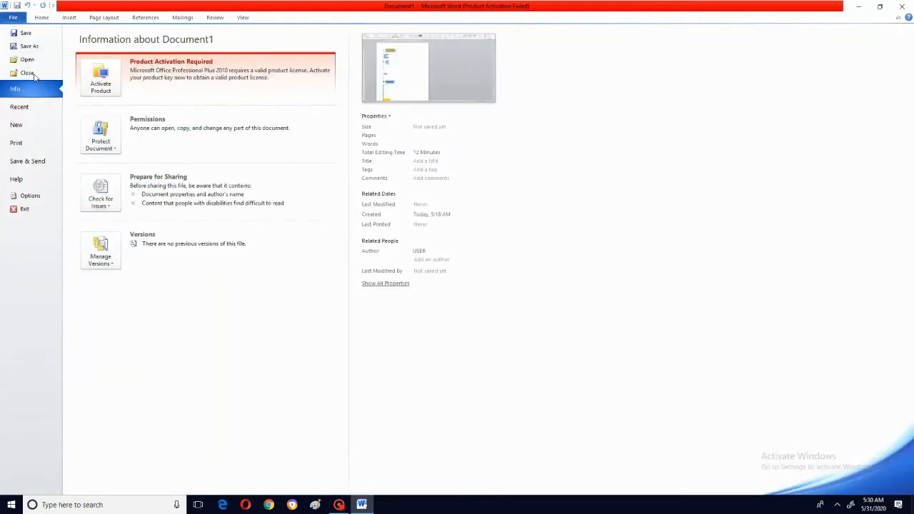
left_click(32, 127)
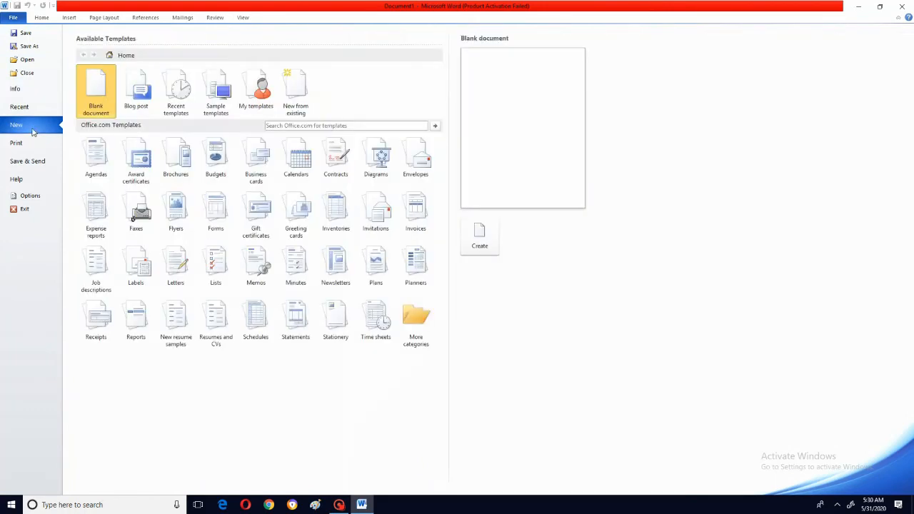
left_click(474, 240)
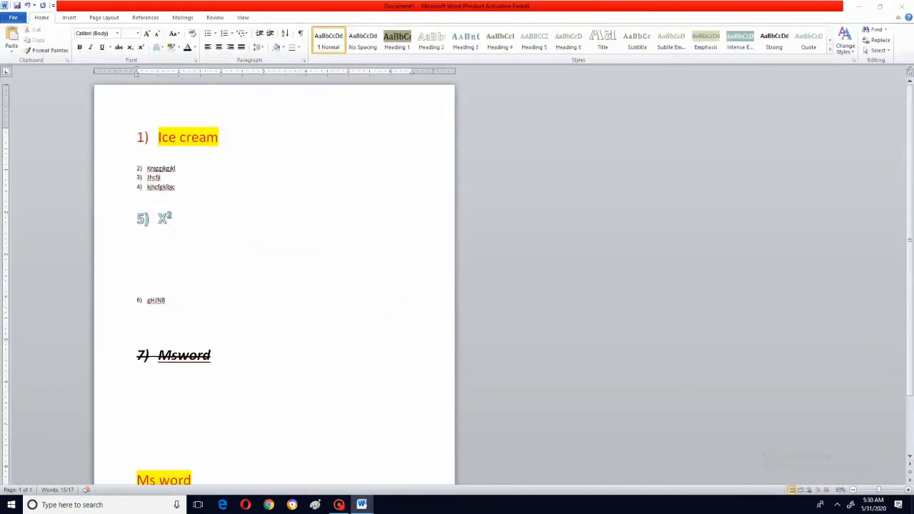
left_click(137, 33)
left_click(127, 133)
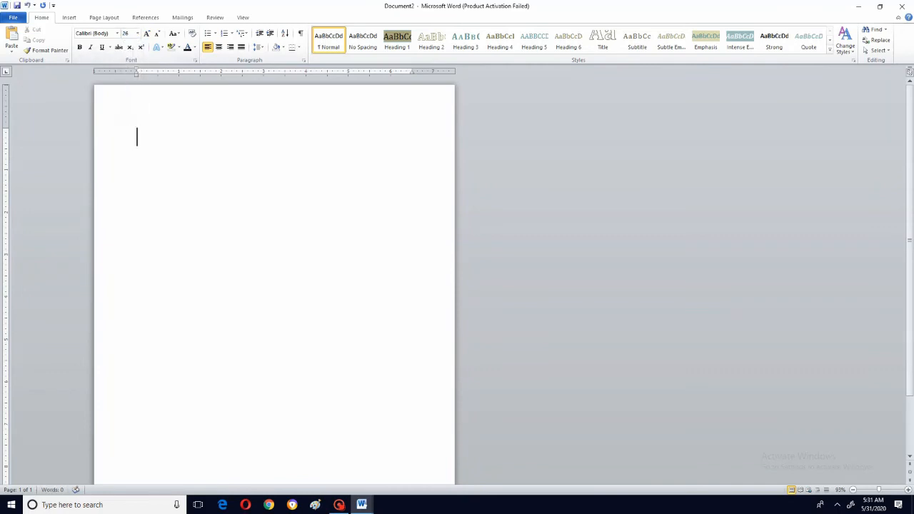
Enter seven separate lines of sample text: kfjgsdkljgsdkldjs, jkxfklvjnfxjkv, kgjmxfkjx, klmhlmk, uiyrtu, oriohijrtk and ndhn
type("kfjgsdkljgsdkldjs")
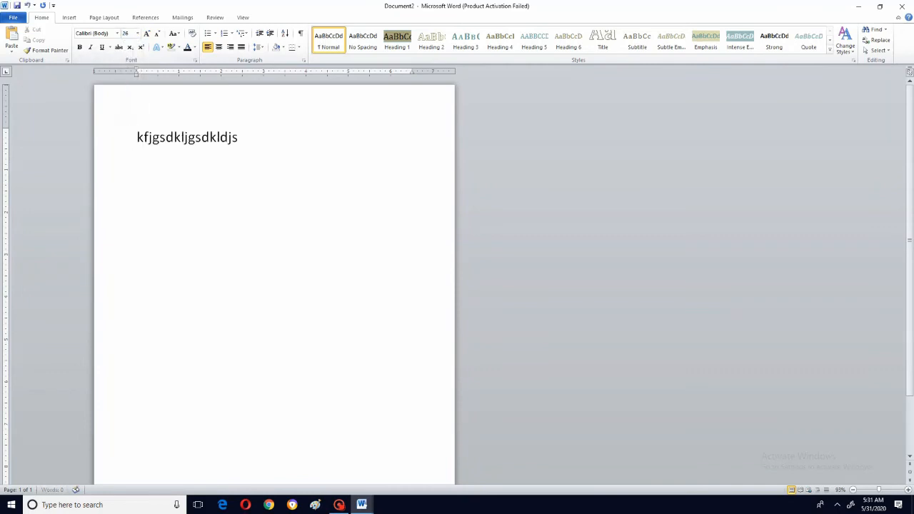
key("Return")
type("jkxfklvjnfxjkv")
key("Return")
type("kgjmxfkjx")
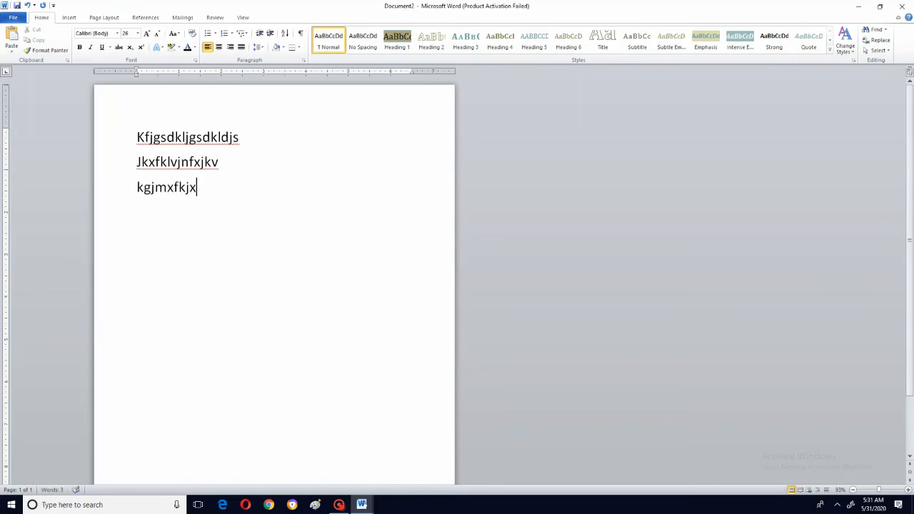
key("Return")
type("klmhlmk")
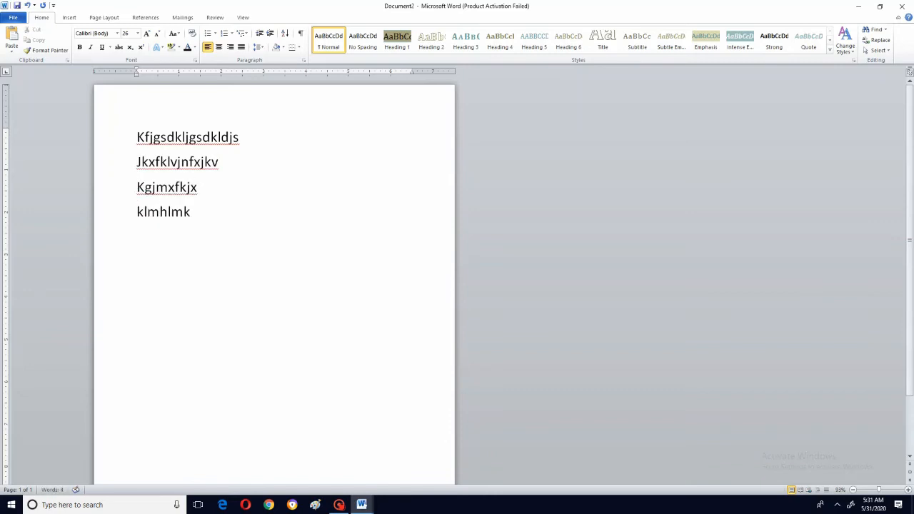
key("Return")
type("uiyrtu")
key("Return")
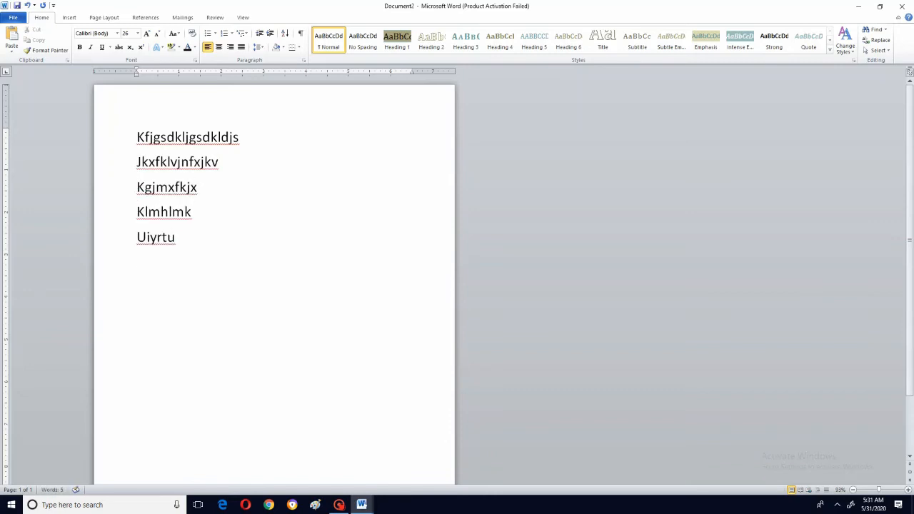
type("oriohijrtk")
key("Return")
type("ndhn")
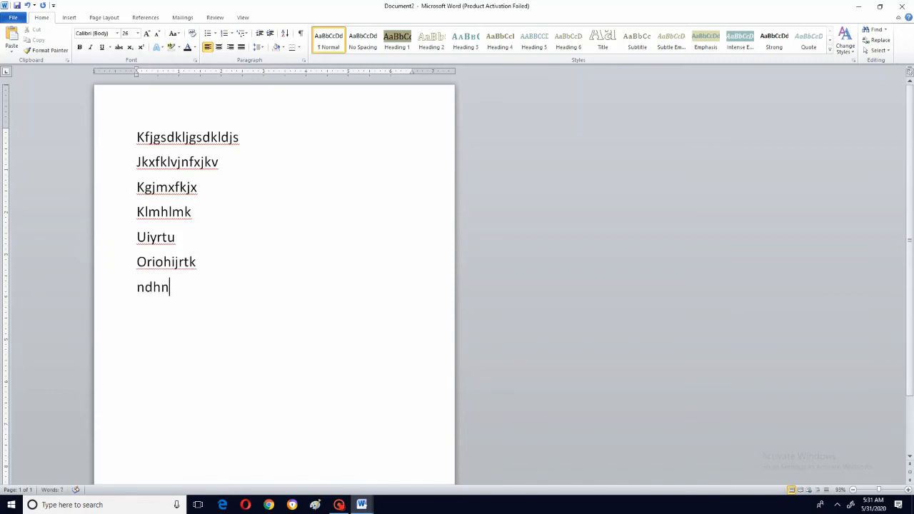
Sort the seven lines by paragraphs as text in ascending order, and show the paragraph marks
left_click_drag(136, 138, 214, 289)
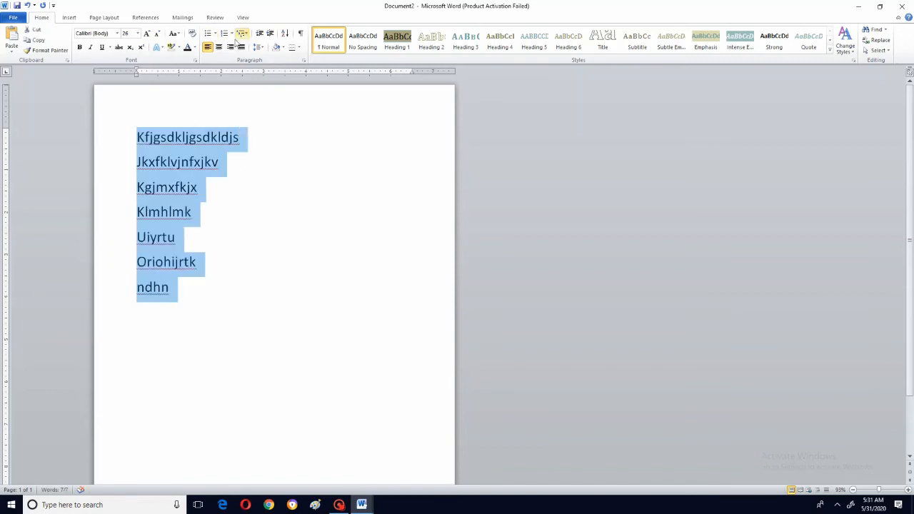
left_click(285, 34)
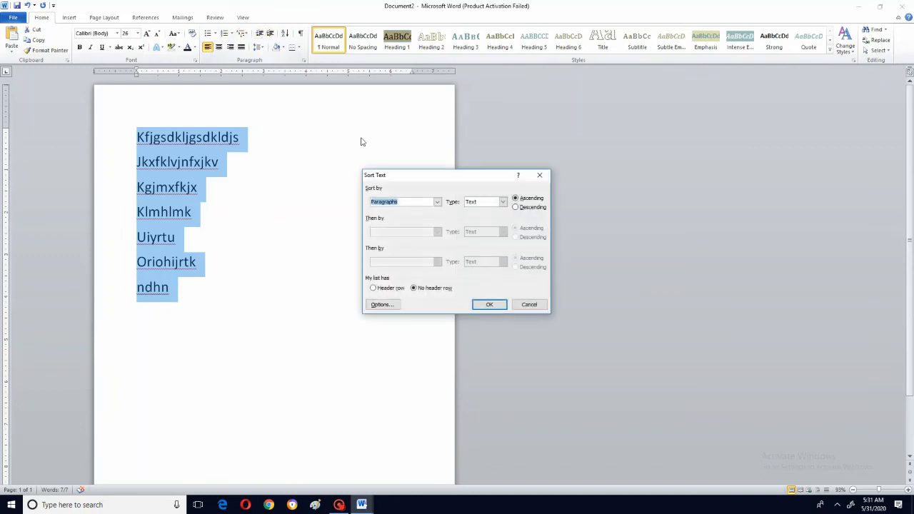
left_click(491, 305)
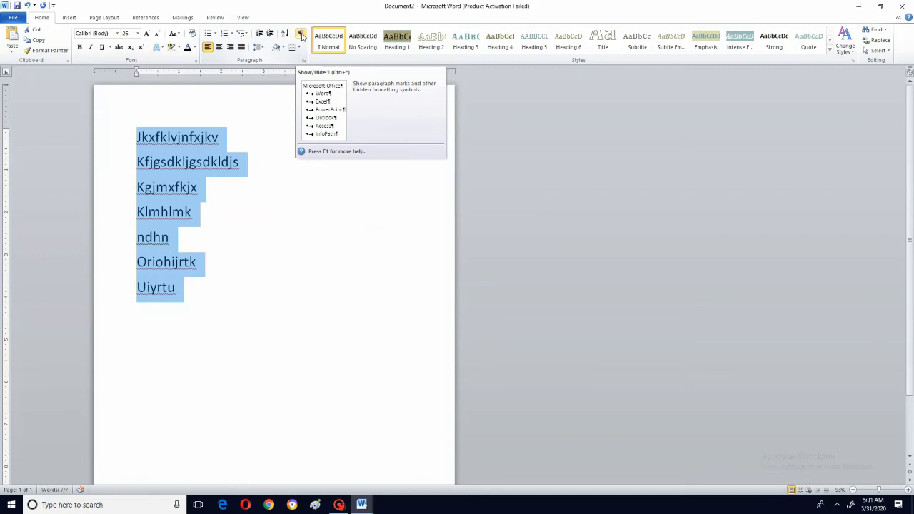
left_click(302, 36)
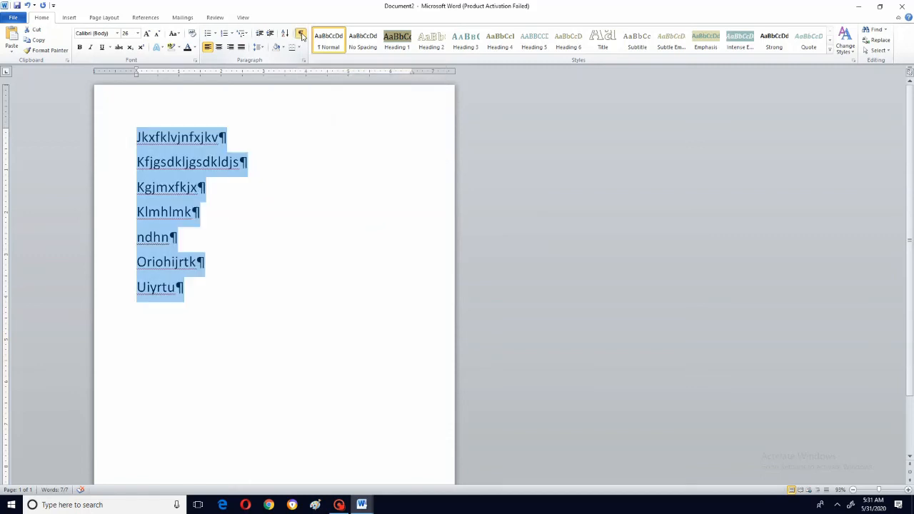
left_click(223, 141)
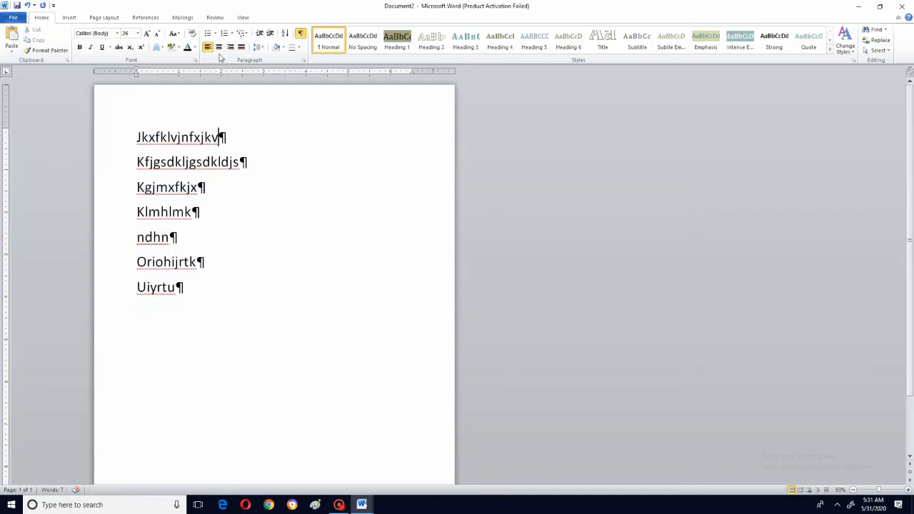
Try centered and right alignment on all seven lines, and set them to justified
left_click_drag(123, 141, 260, 213)
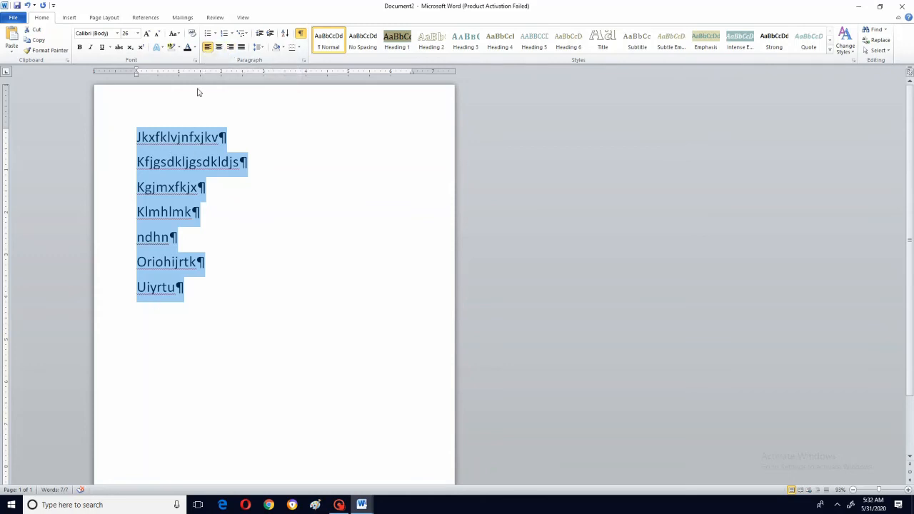
left_click(220, 49)
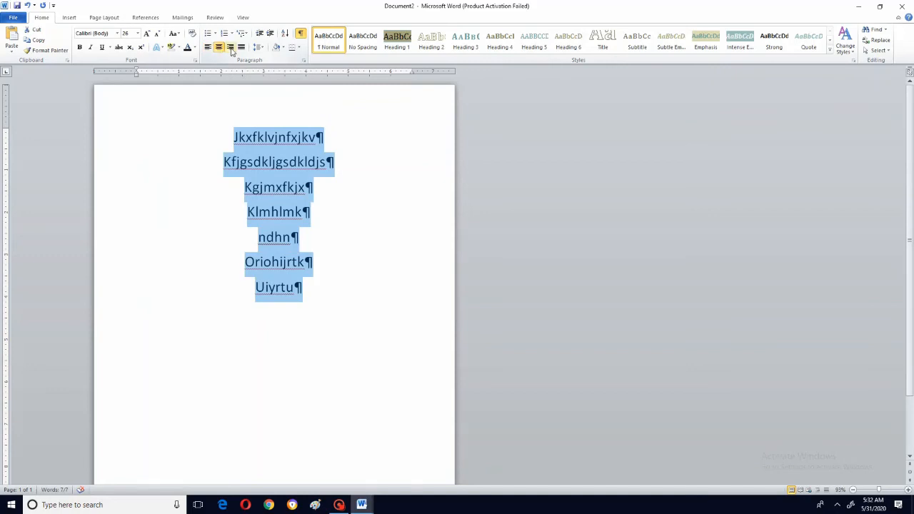
left_click(230, 48)
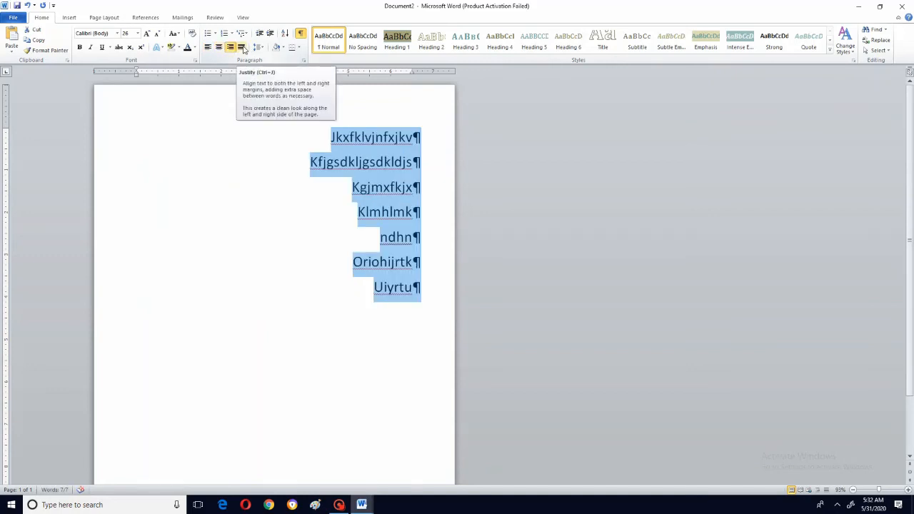
left_click(242, 48)
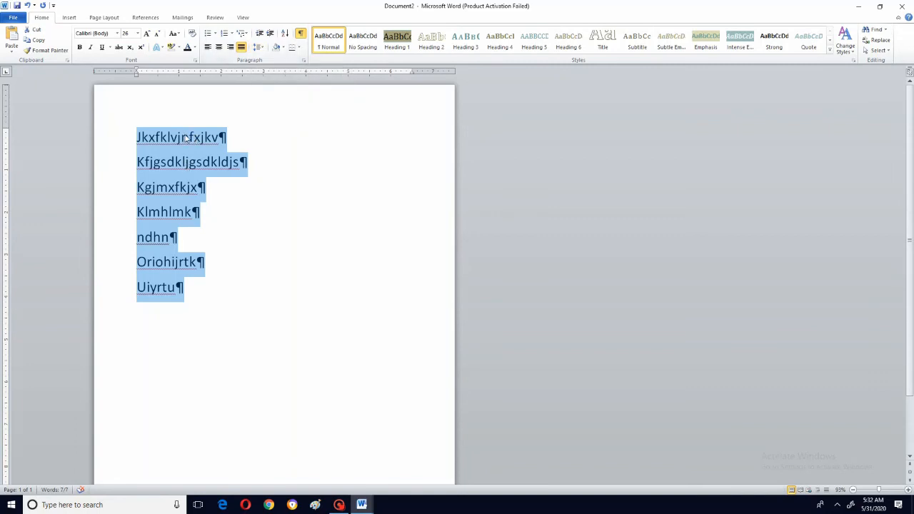
Look over the line spacing and shading options, and apply inside borders to all seven lines
left_click(262, 48)
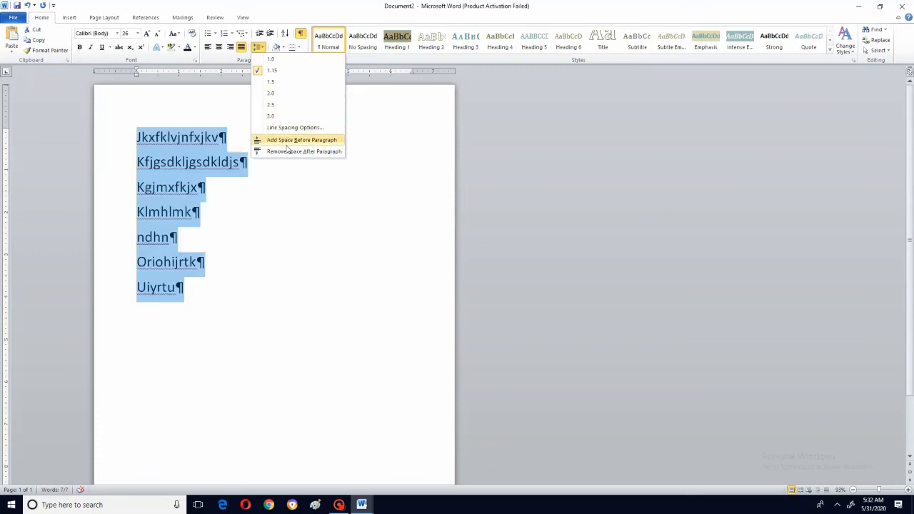
left_click(283, 48)
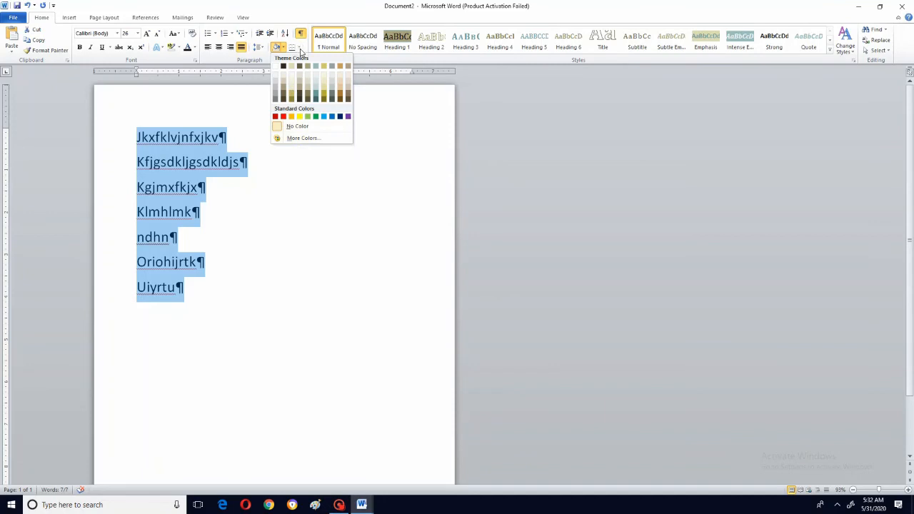
left_click(299, 48)
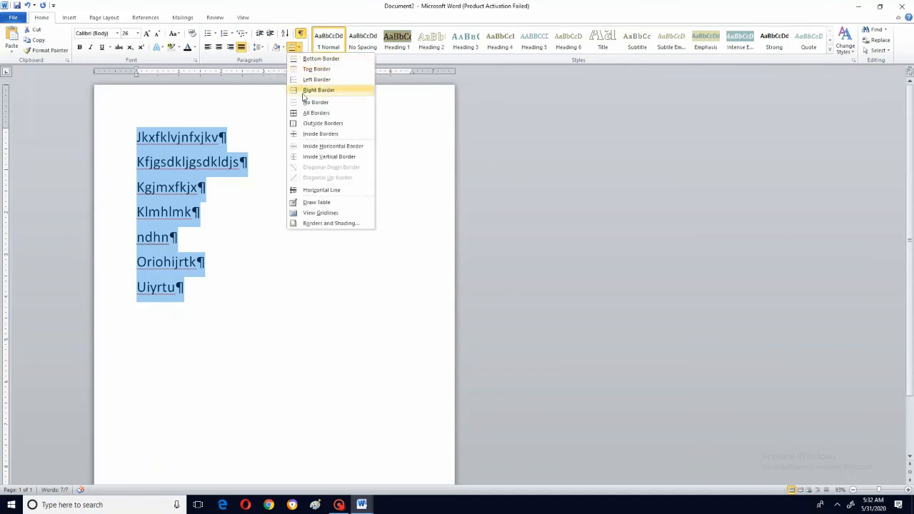
left_click(320, 133)
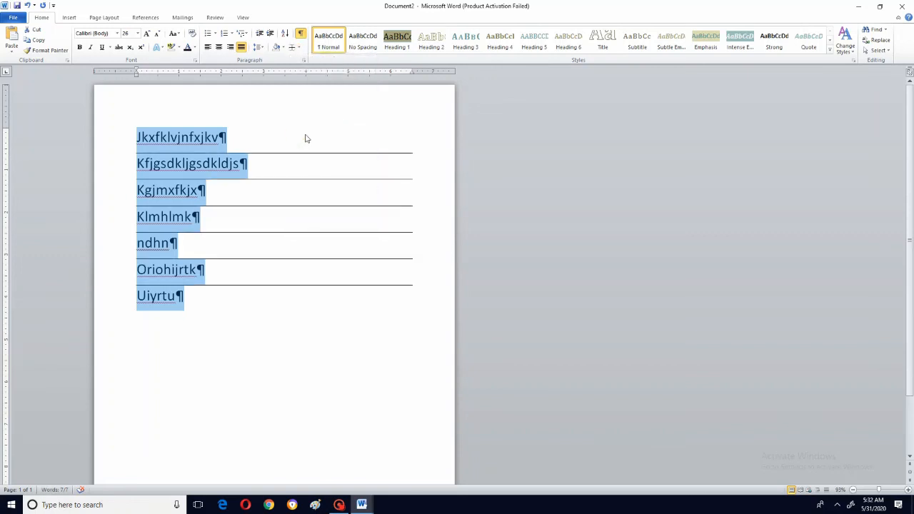
Try a top border on all seven lines, and replace the borders with only a left border
left_click(301, 49)
left_click(297, 72)
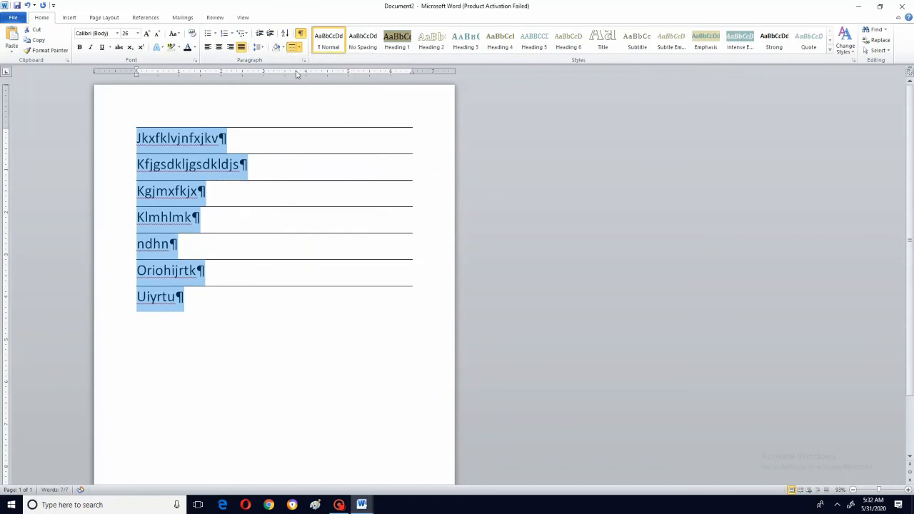
left_click(33, 5)
left_click(41, 27)
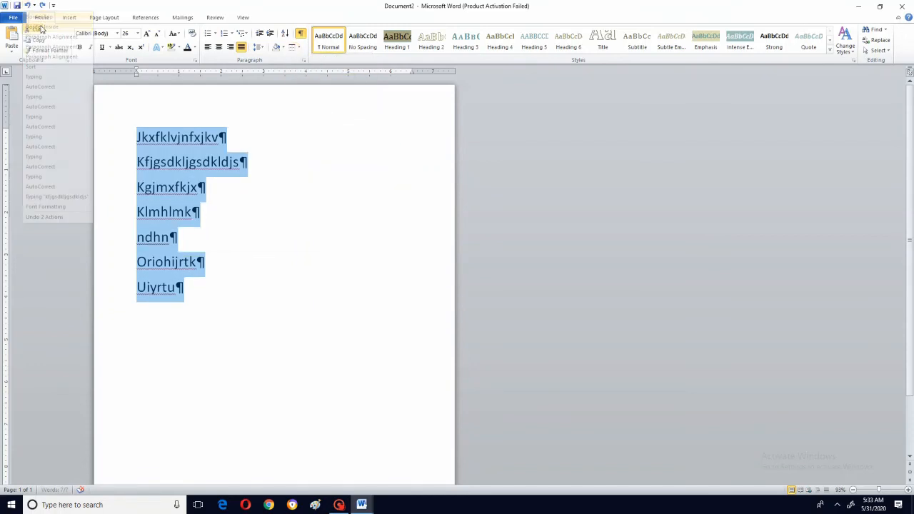
left_click(298, 49)
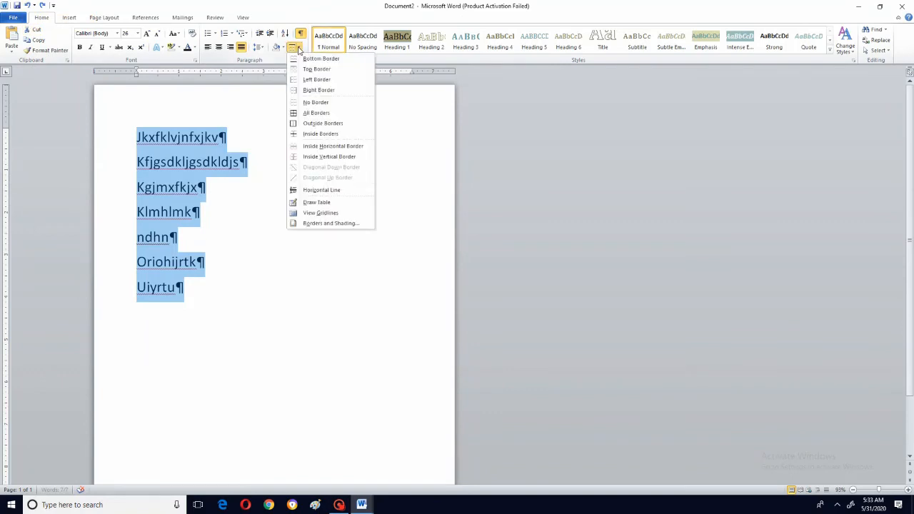
left_click(300, 79)
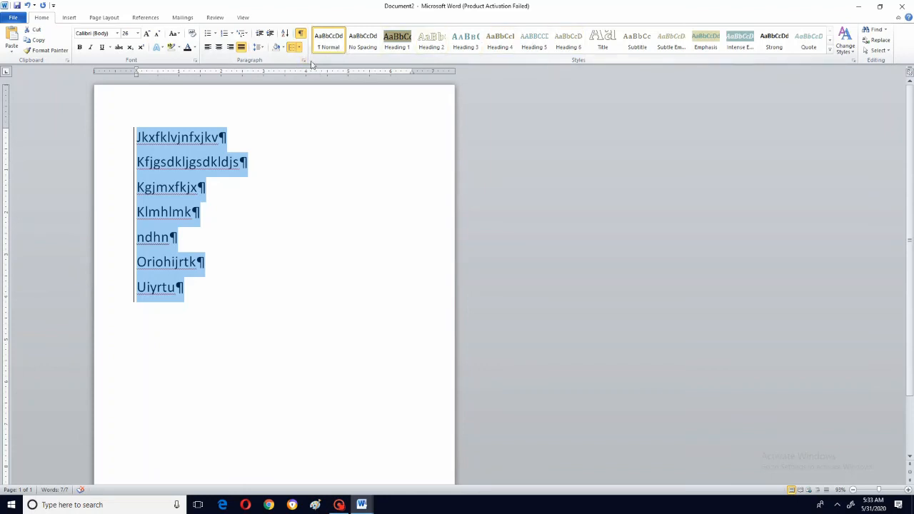
Try the Normal style on all seven lines before settling on No Spacing, and set their font size to 26
left_click(334, 46)
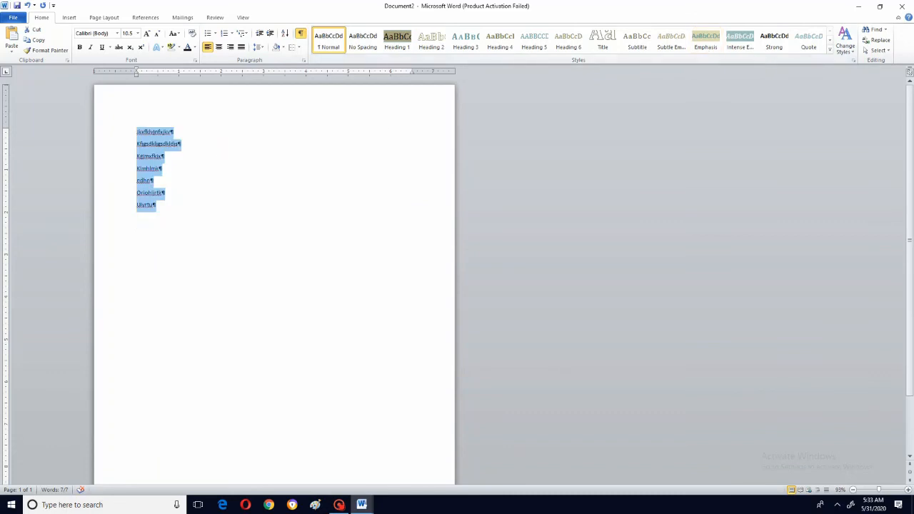
left_click(360, 40)
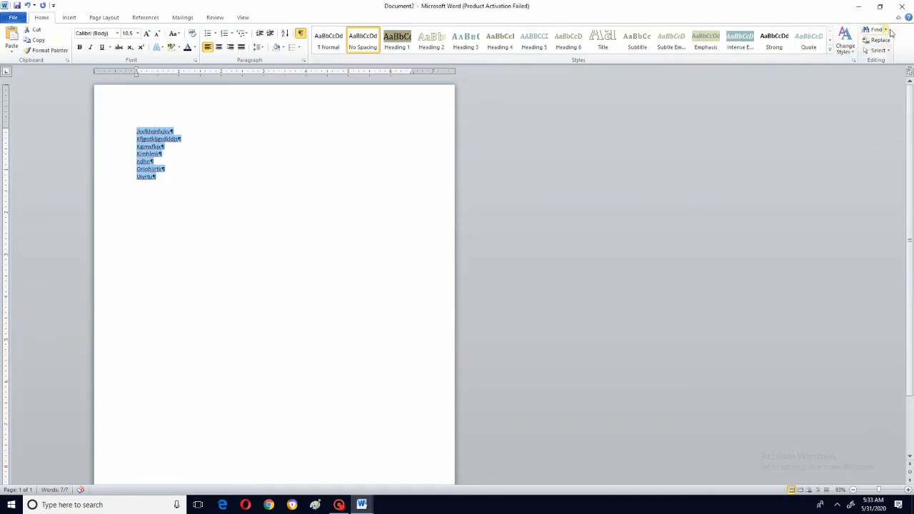
left_click(885, 31)
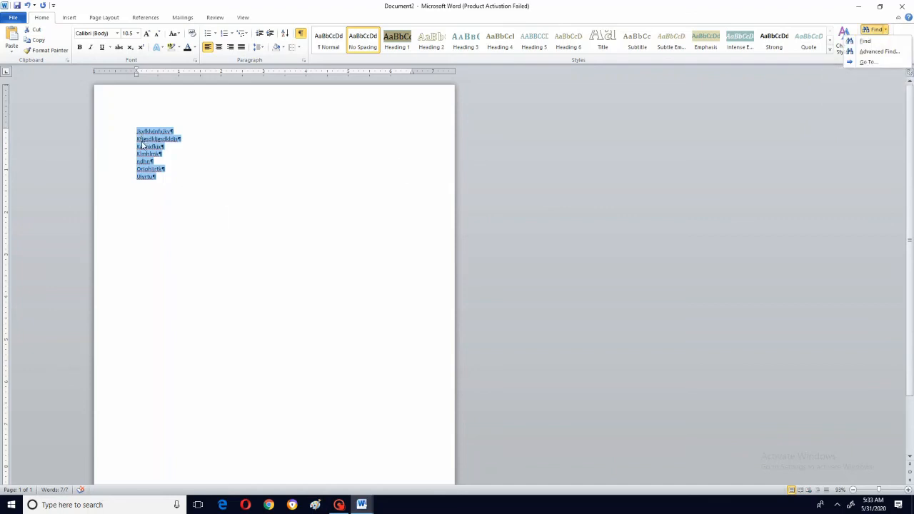
left_click(138, 33)
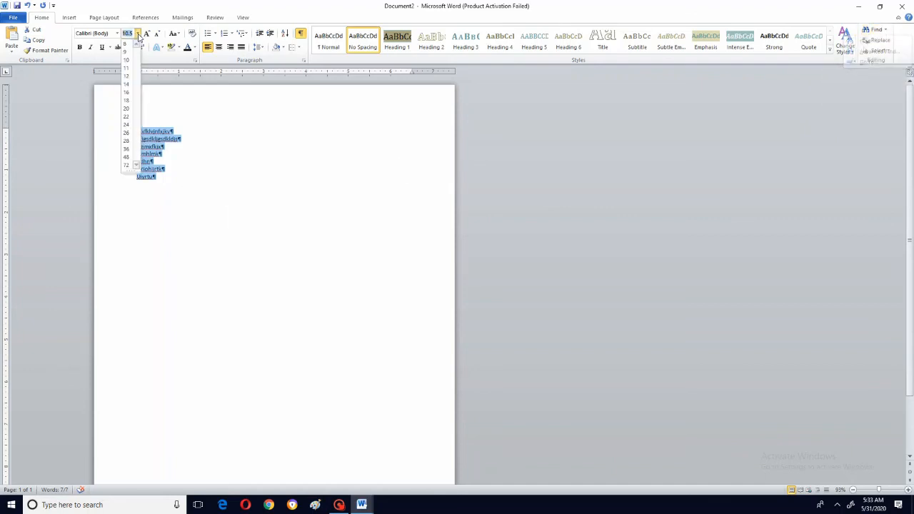
left_click(127, 132)
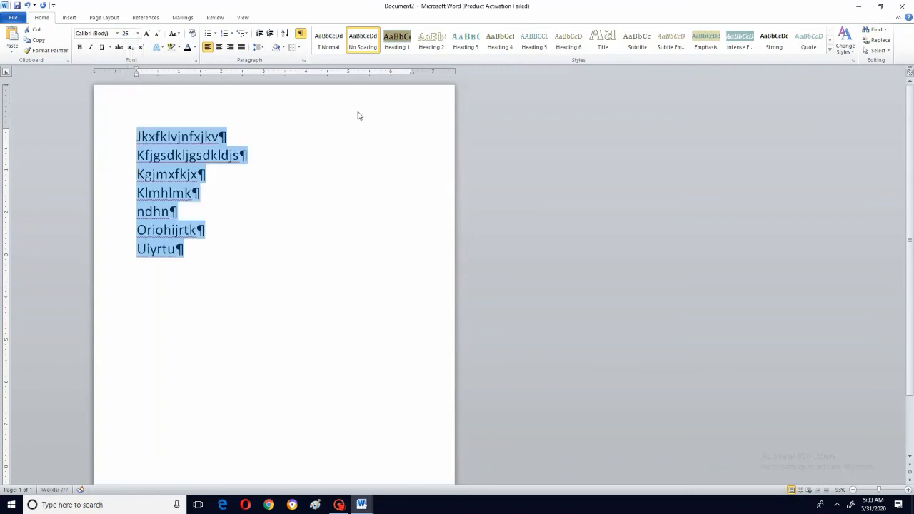
Search the document for the letter d
left_click(885, 30)
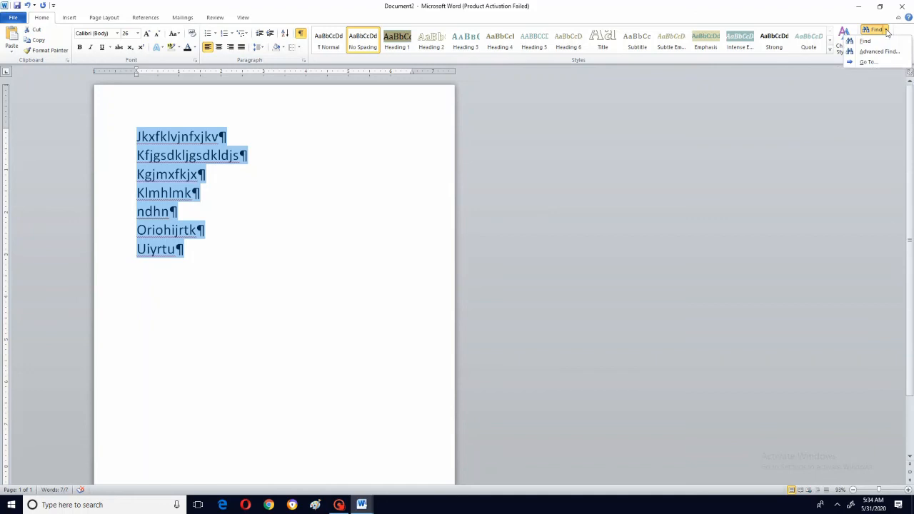
left_click(865, 41)
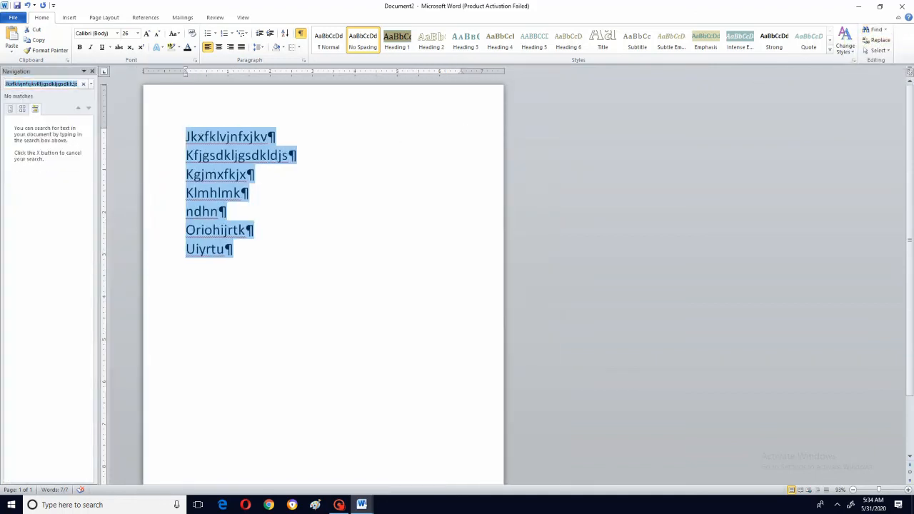
type("j")
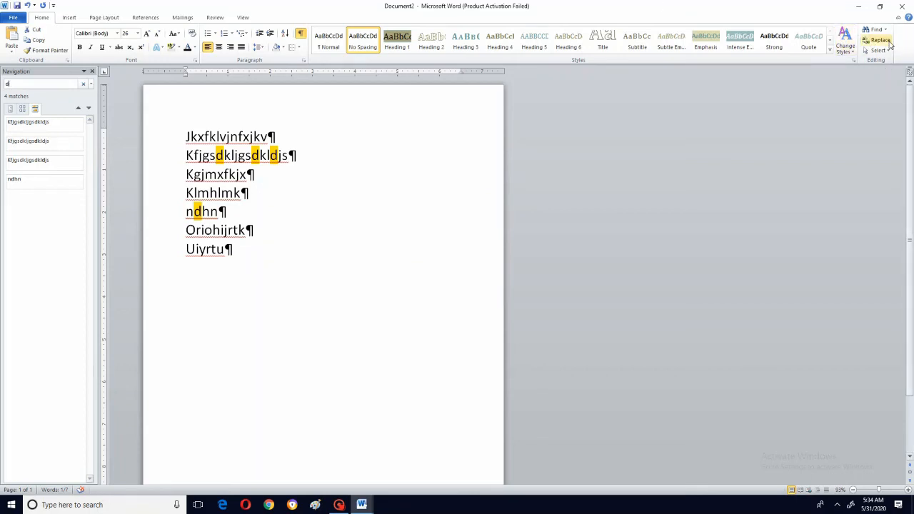
Replace every d in the document with b, and close Find and Replace
left_click(889, 44)
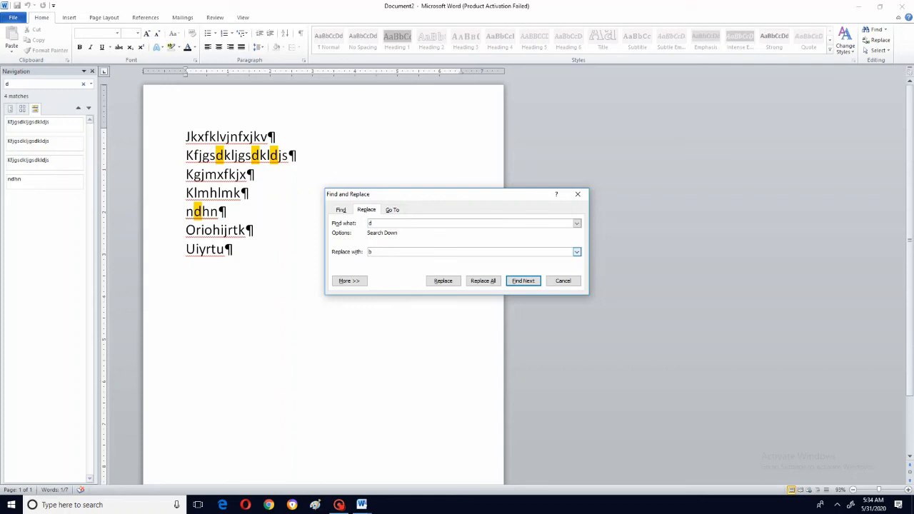
left_click(486, 282)
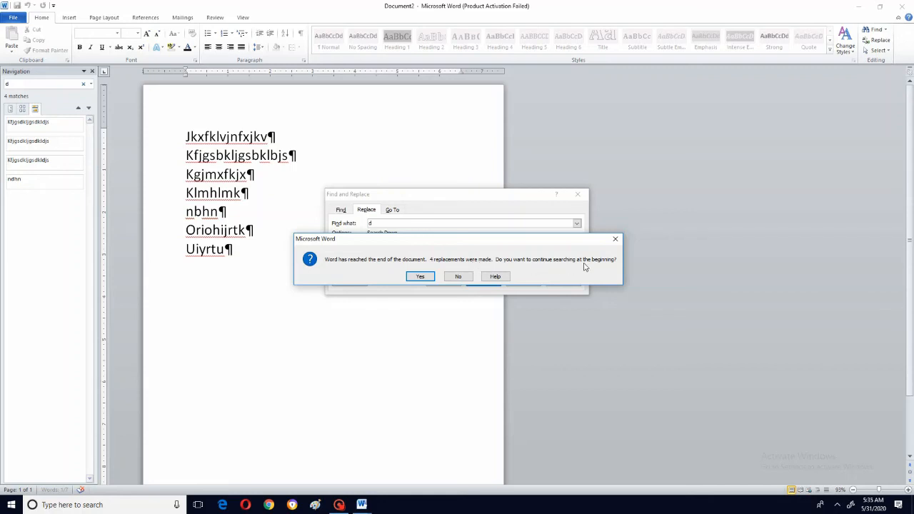
left_click(420, 276)
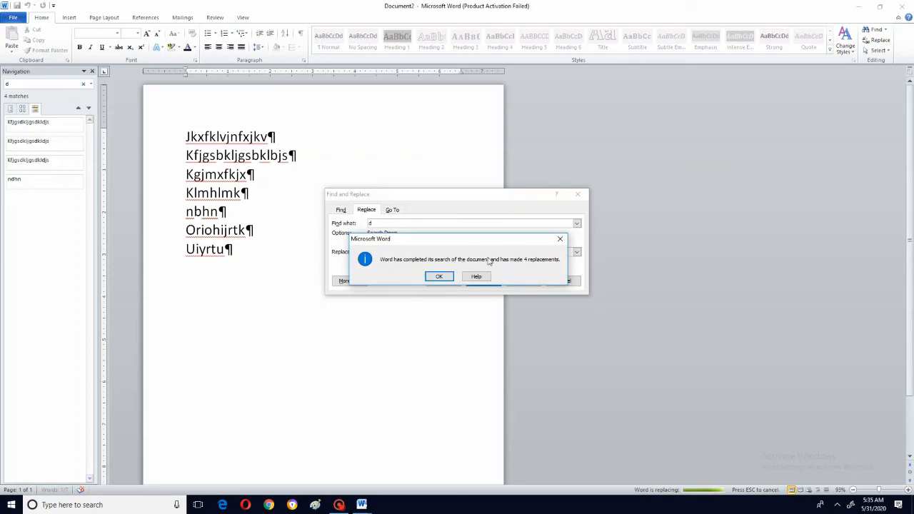
left_click(442, 277)
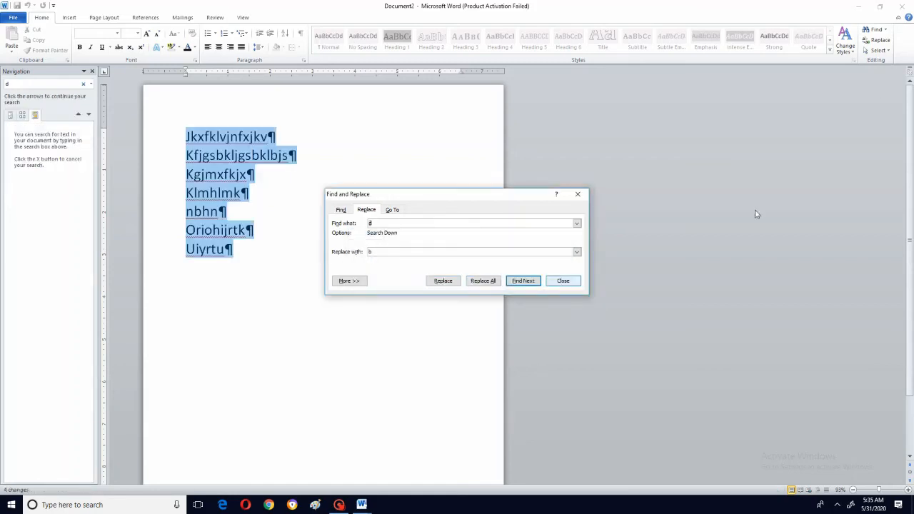
left_click(879, 50)
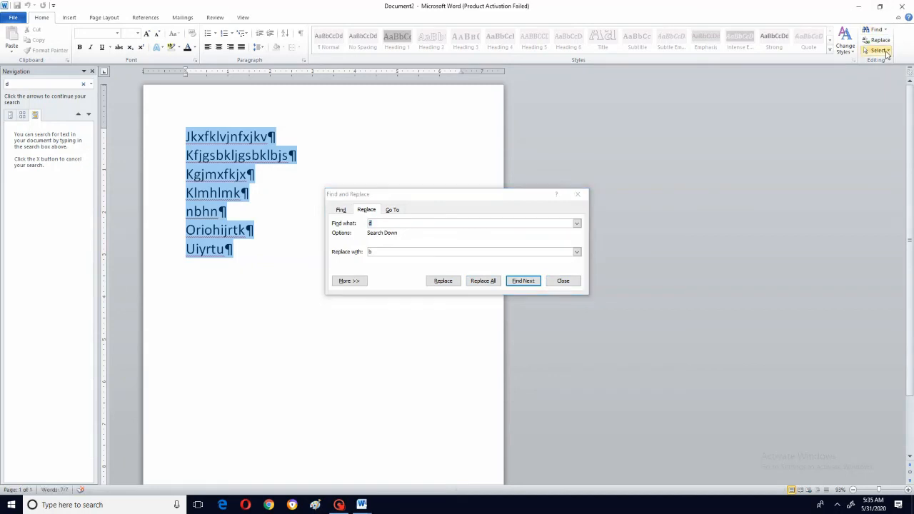
left_click(563, 281)
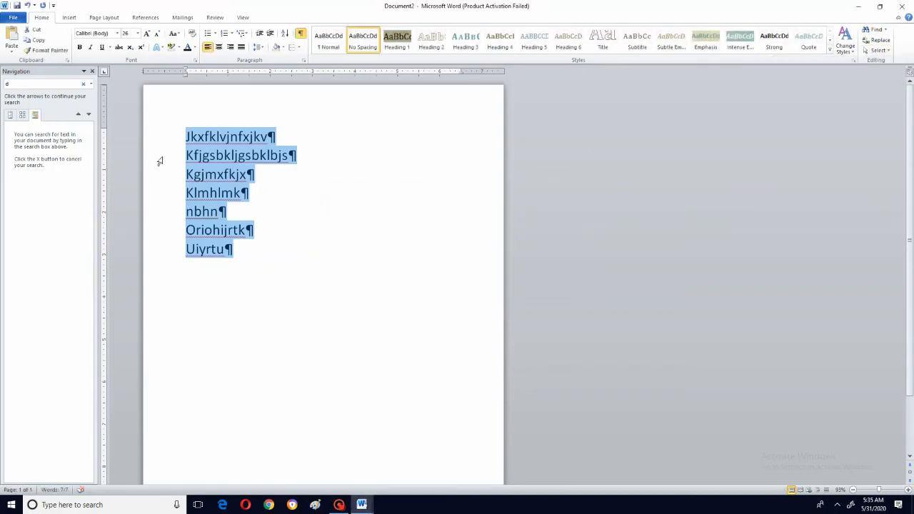
Practise selecting and deselecting the seven lines, and select all text with formatting similar to the first line
left_click(228, 249)
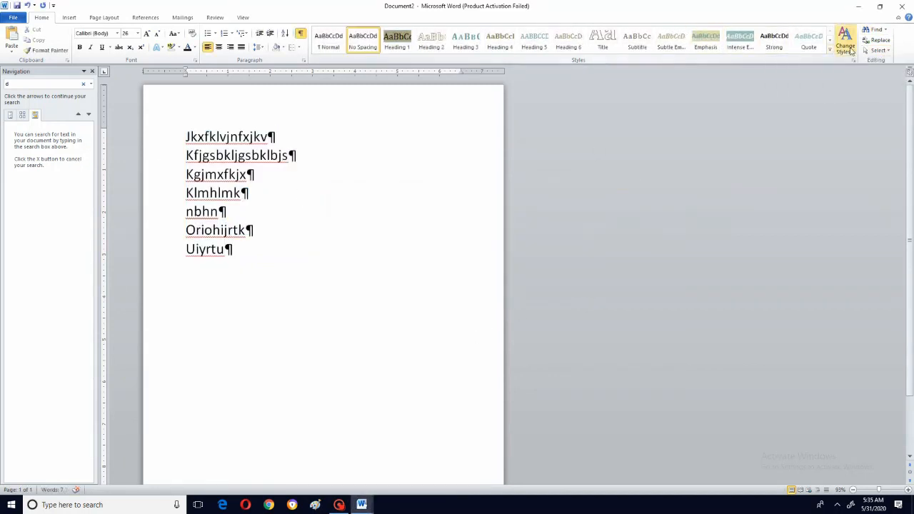
left_click(875, 51)
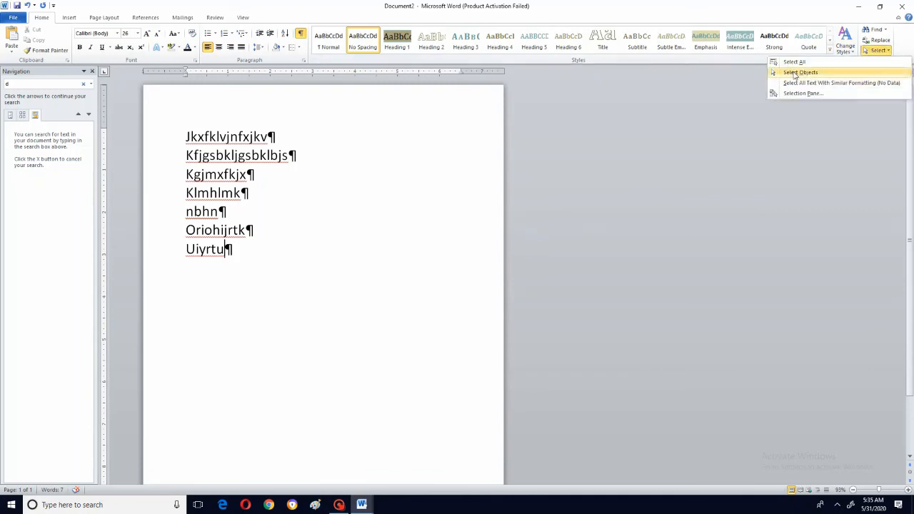
left_click(184, 138)
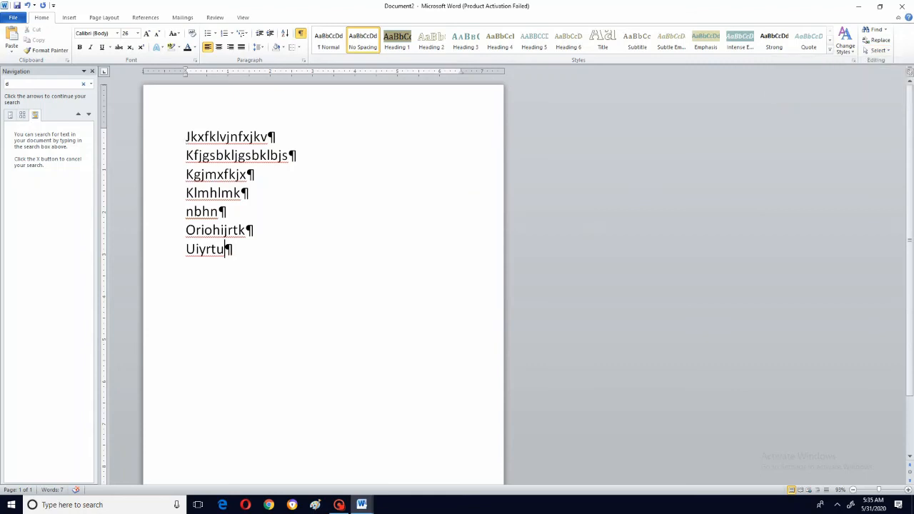
left_click_drag(186, 136, 233, 250)
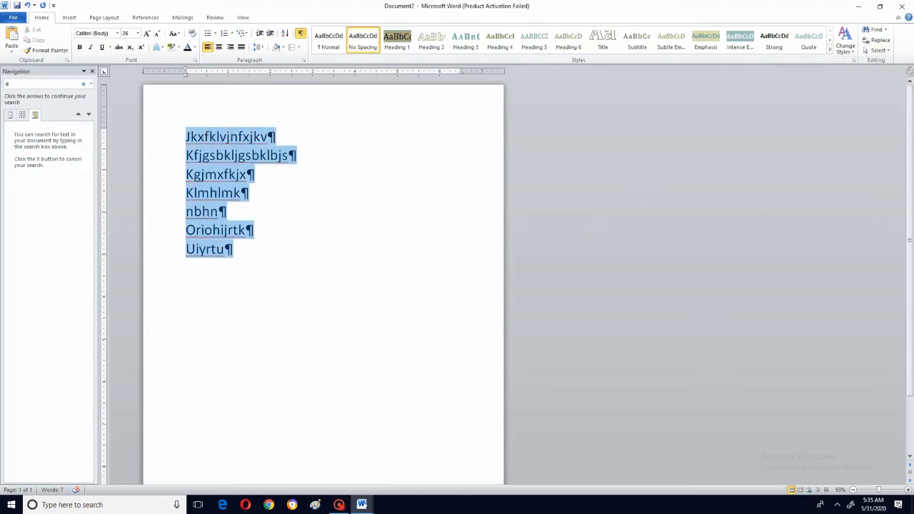
left_click(485, 136)
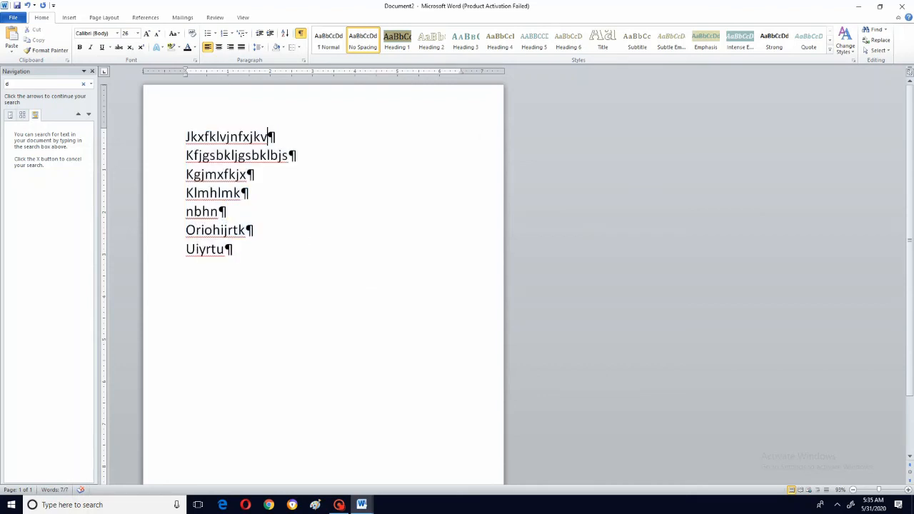
left_click(879, 51)
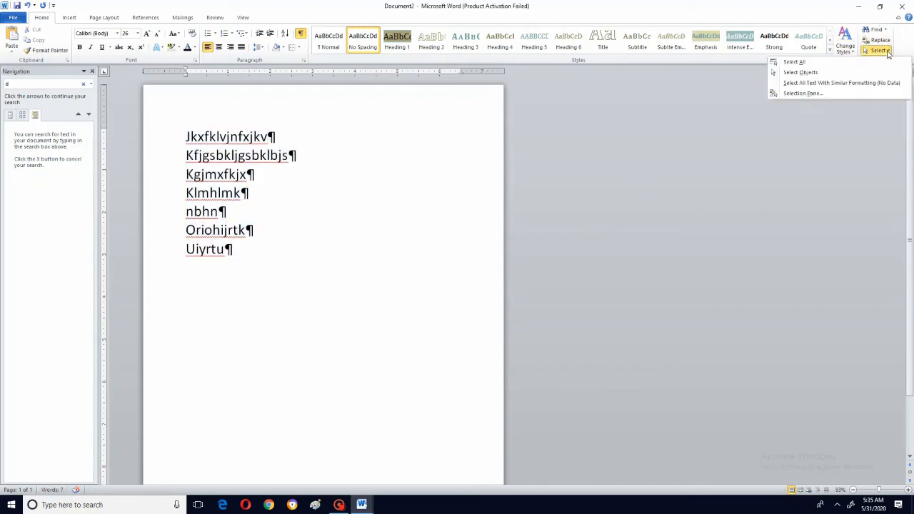
left_click(832, 84)
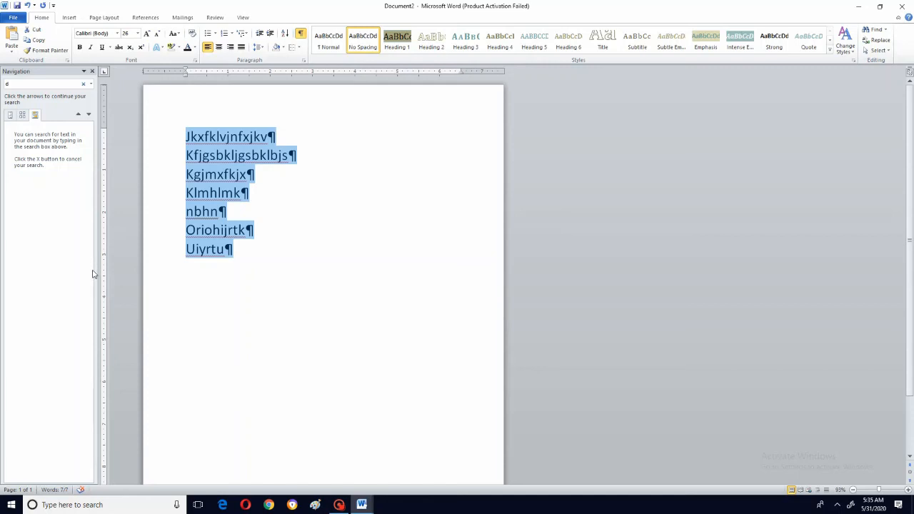
Bring up the commands for inserting pages, tables, illustrations and other objects
left_click(69, 18)
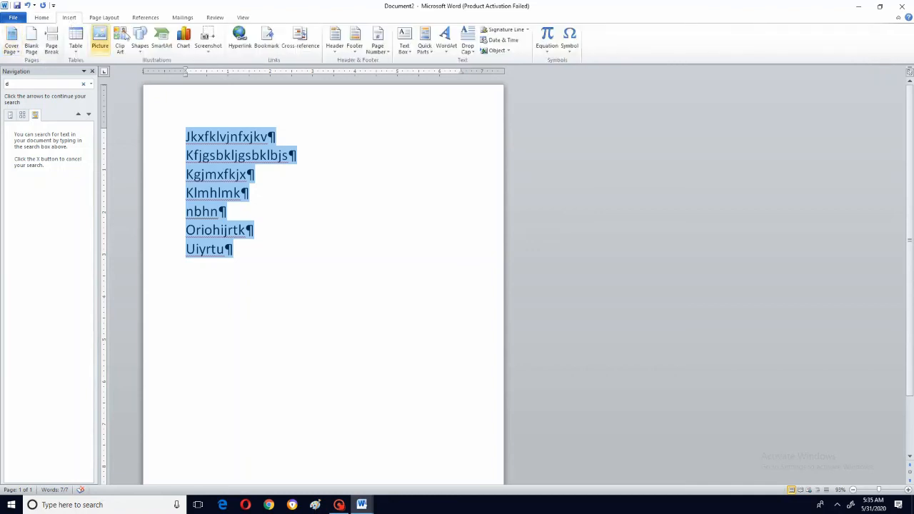